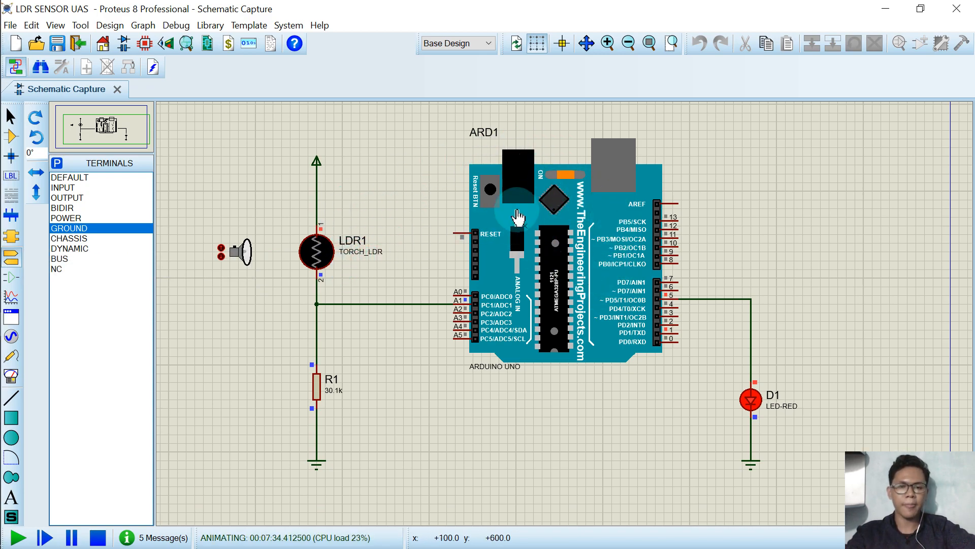
Start a new project, discarding changes to the current one.
left_click(12, 25)
left_click(16, 26)
left_click(14, 28)
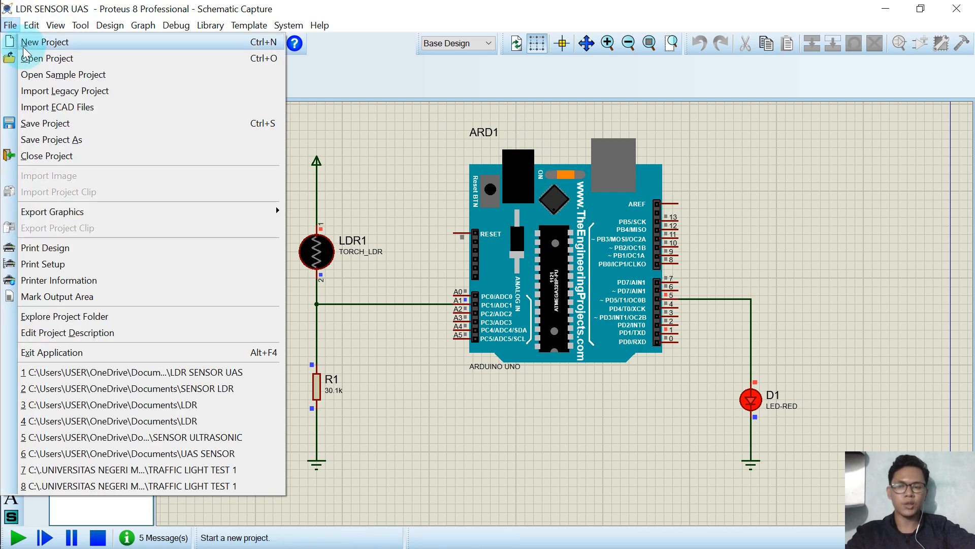
left_click(28, 49)
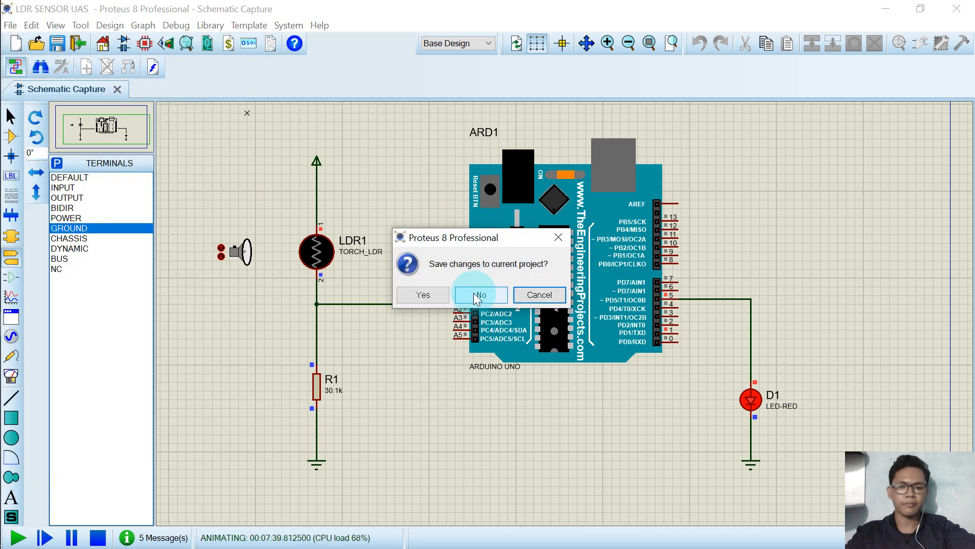
left_click(438, 295)
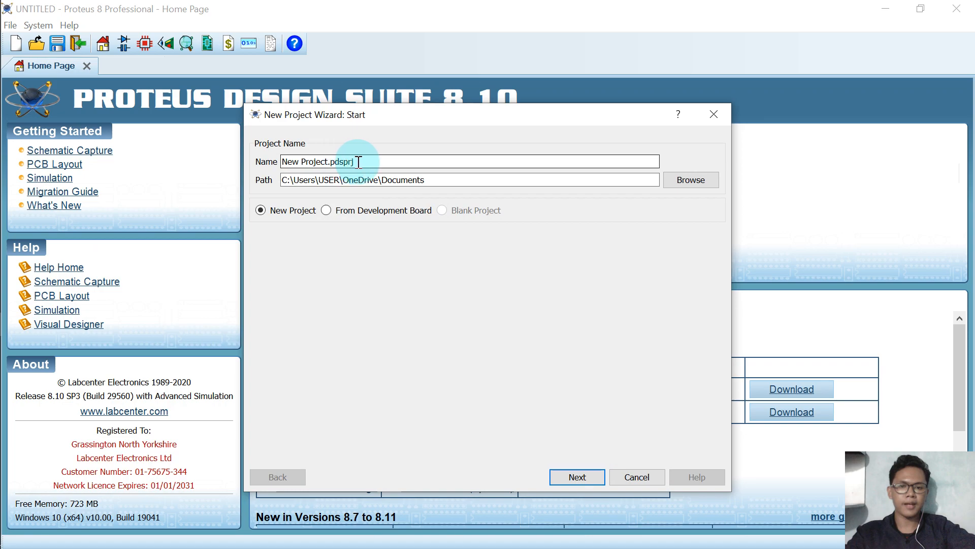
Name the new project UAS SENSOR LDR in the project wizard.
left_click(353, 162)
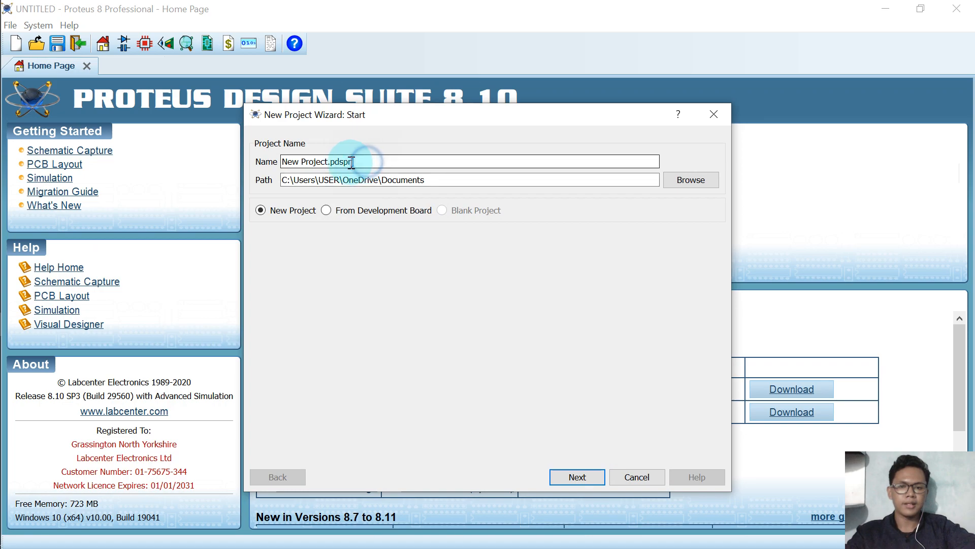
left_click_drag(351, 162, 249, 163)
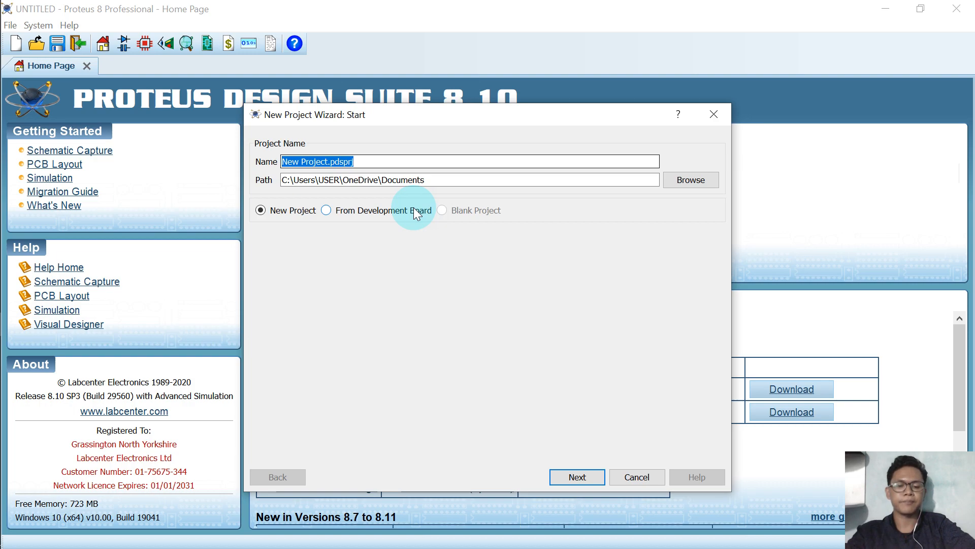
type("UAS SENSOR LDR")
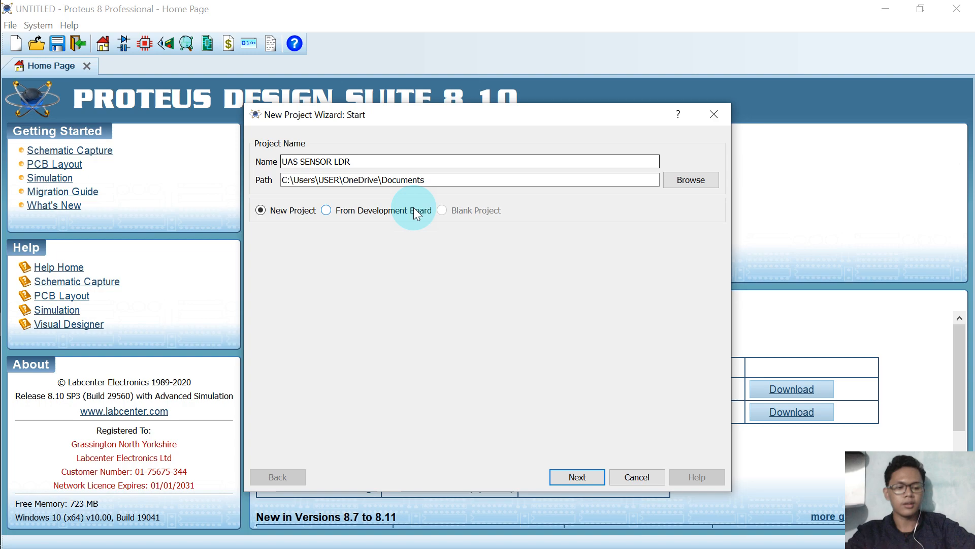
Finish the wizard using the DEFAULT schematic template and no PCB layout.
key("Return")
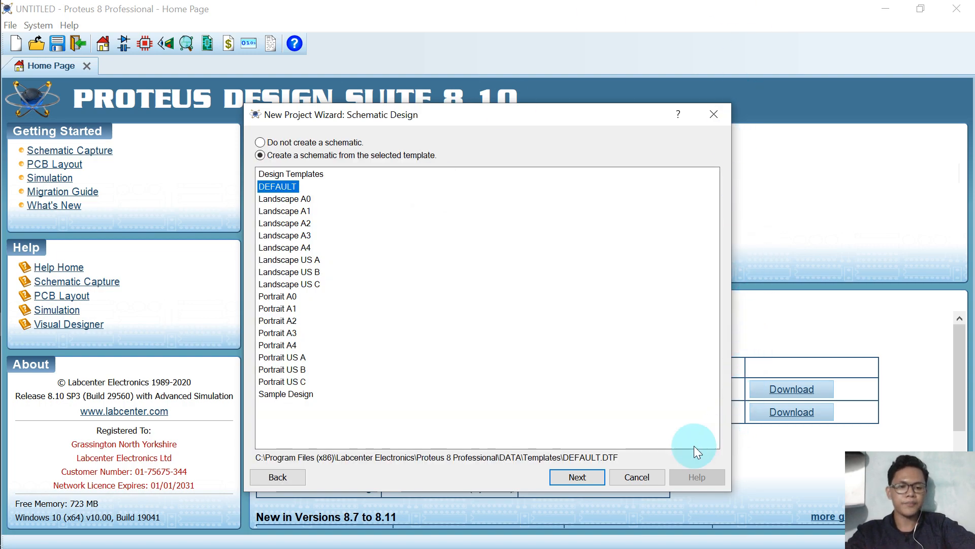
left_click(584, 483)
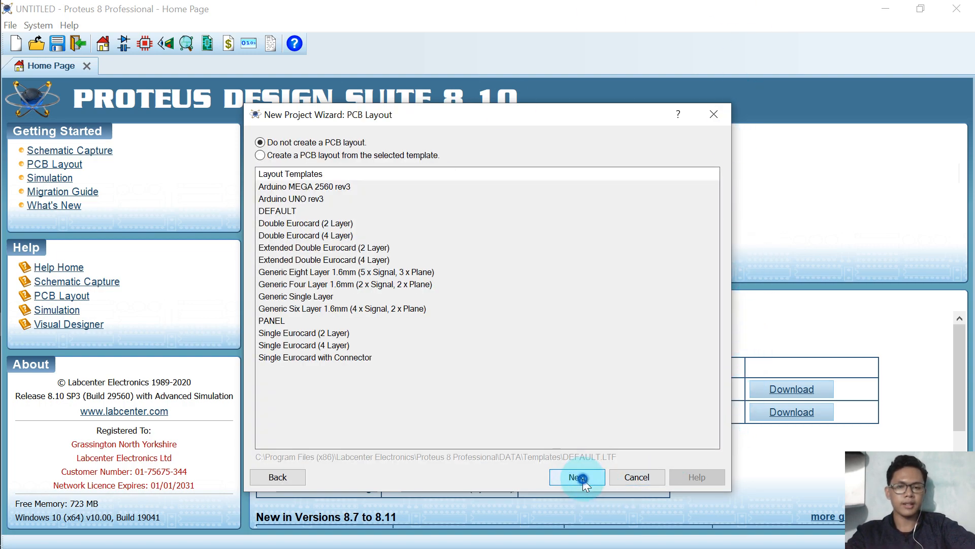
left_click(583, 479)
left_click(583, 479)
left_click(577, 477)
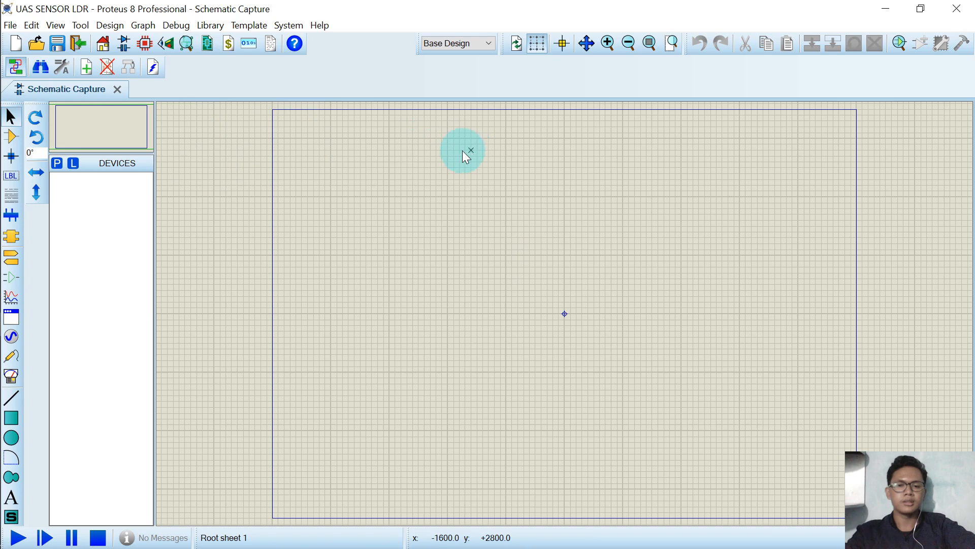
Pick the TORCH_LDR device from the library and place it left of the sheet centre.
left_click(57, 166)
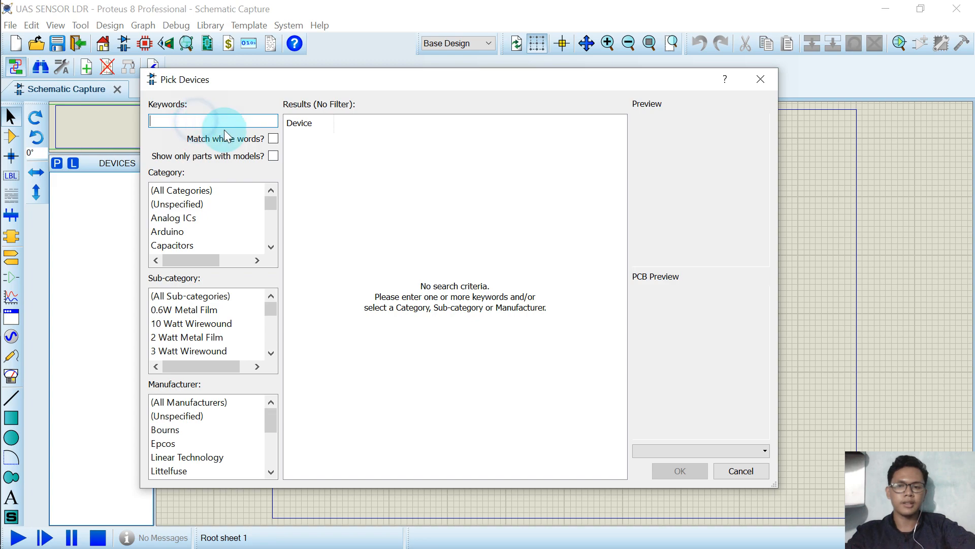
type("LDR")
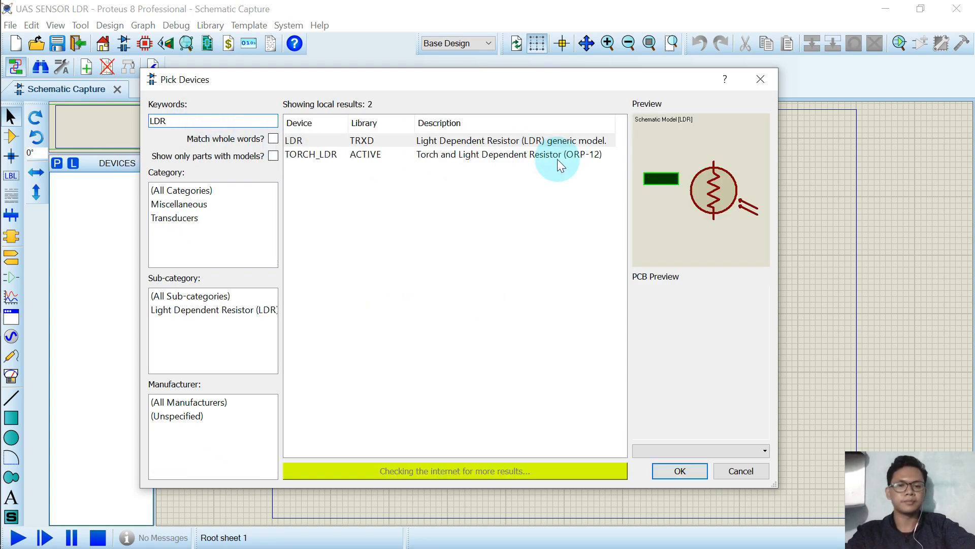
left_click(553, 157)
left_click(524, 145)
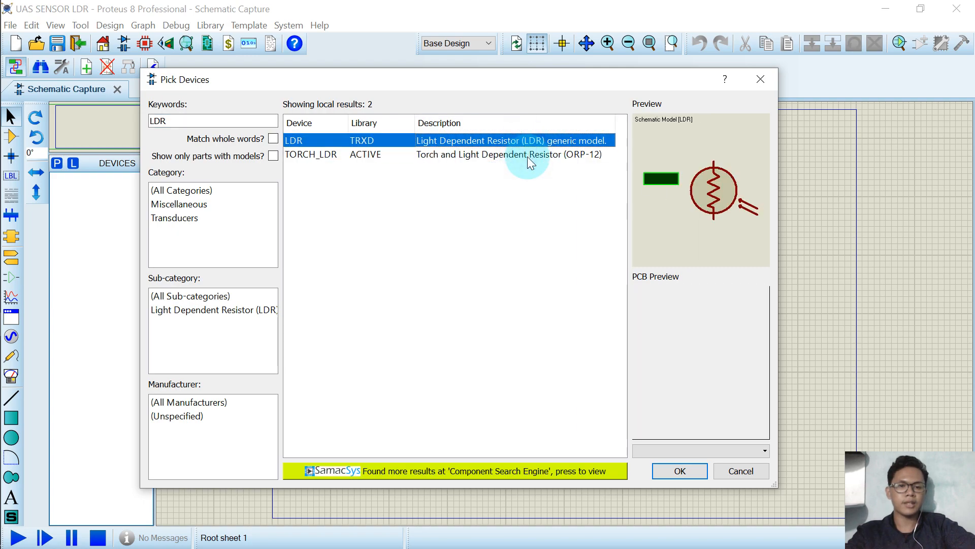
left_click(527, 156)
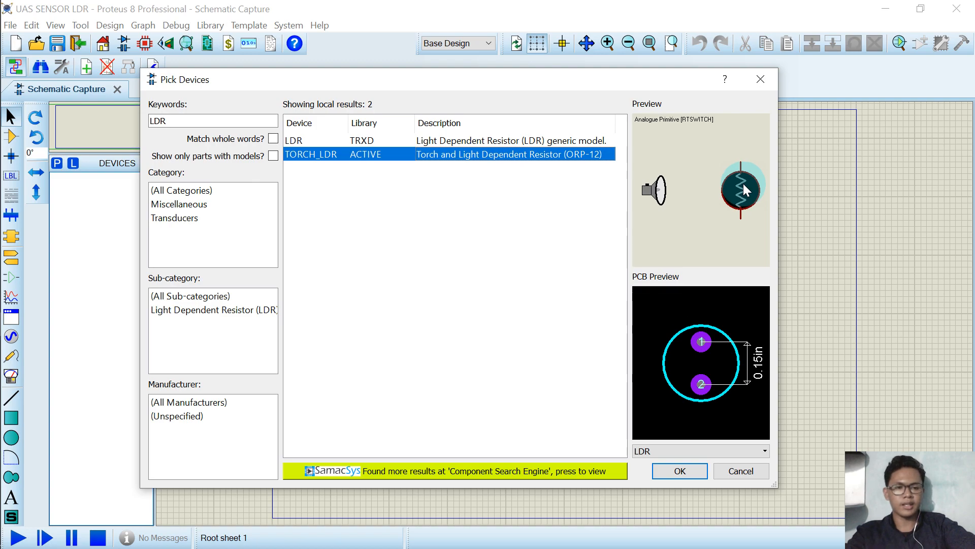
left_click(703, 470)
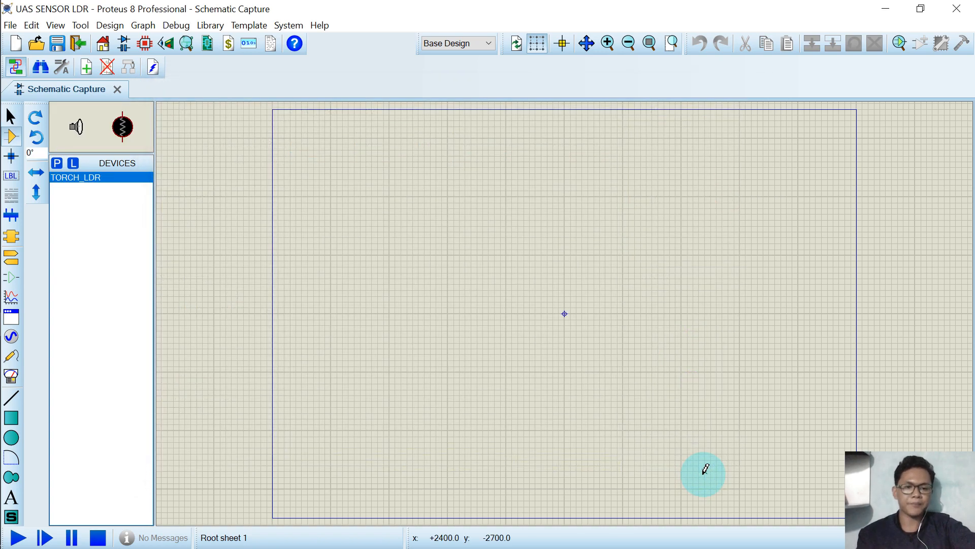
left_click(478, 300)
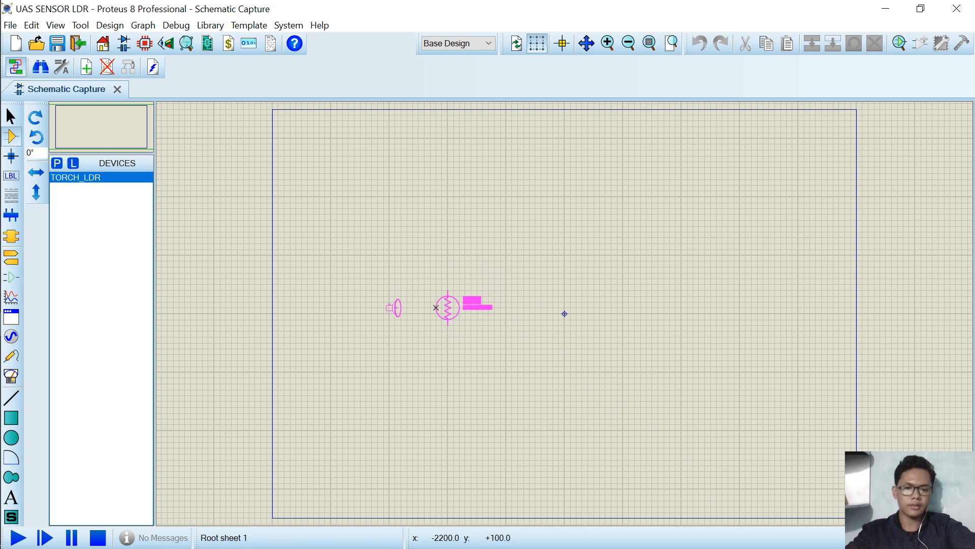
left_click(442, 307)
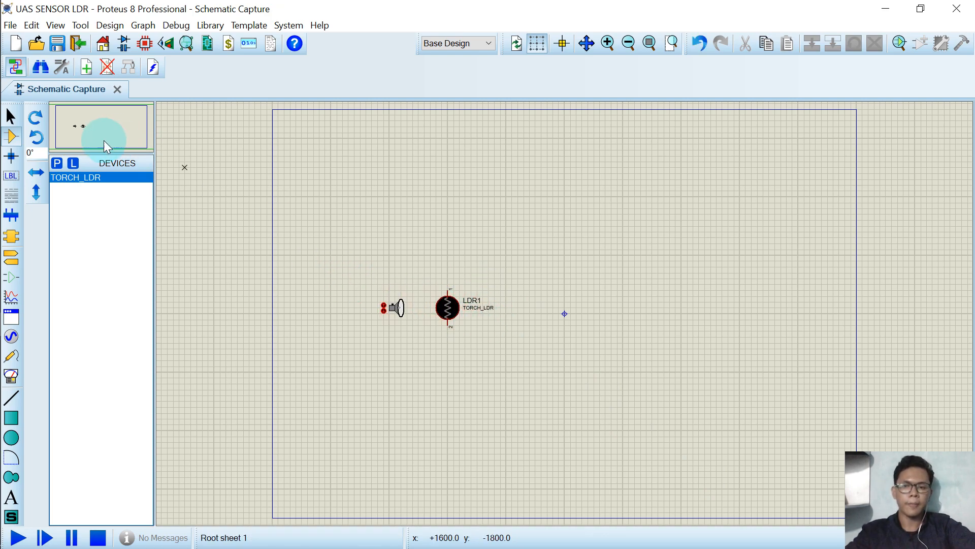
Search the library for LED devices and add the LED-BLUE device to the device list.
left_click(57, 163)
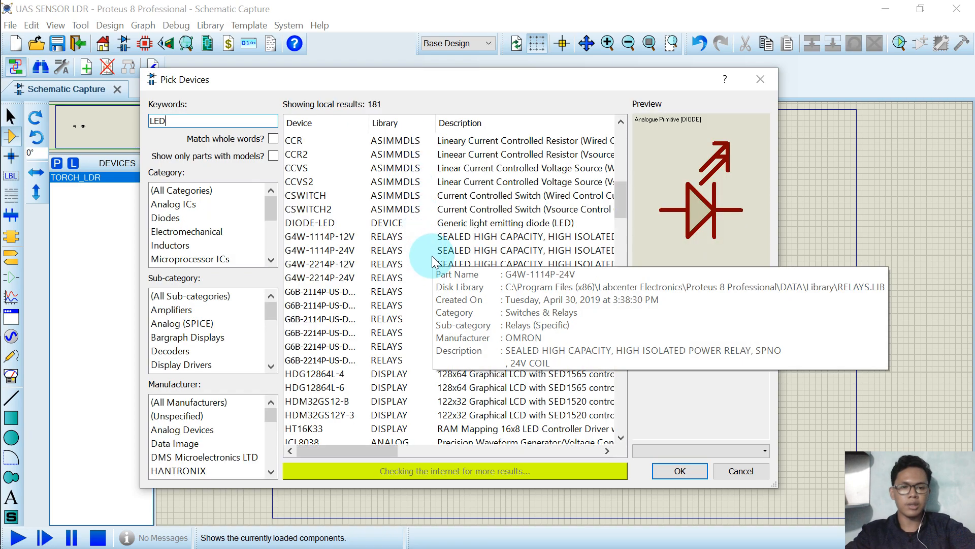
scroll(430, 269, "down", 5)
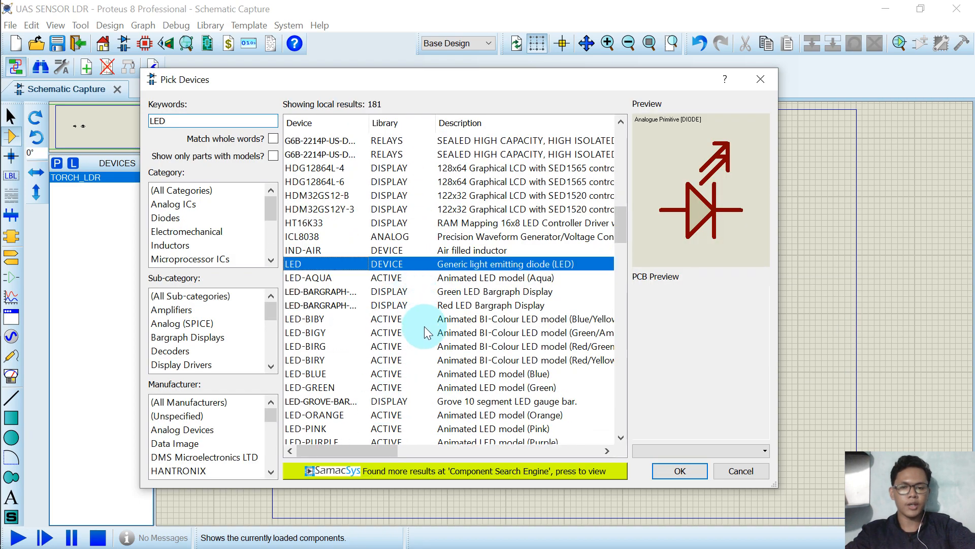
left_click(420, 333)
left_click(386, 360)
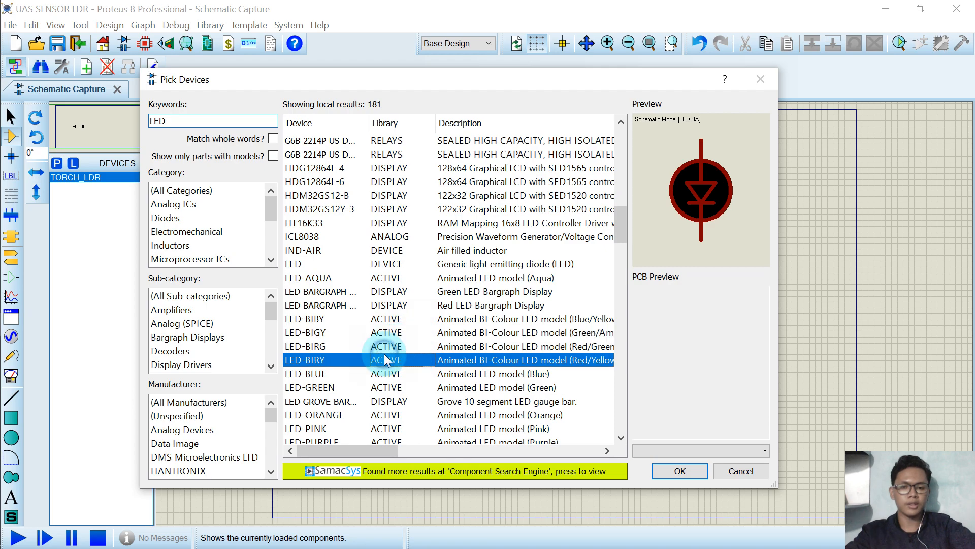
left_click(383, 371)
left_click(384, 360)
left_click(388, 331)
left_click(390, 319)
left_click(387, 345)
double_click(382, 376)
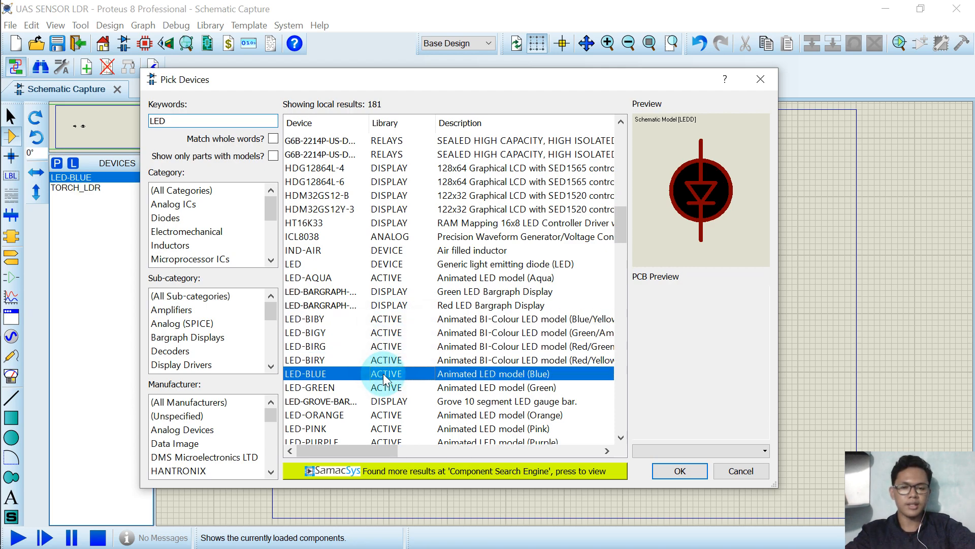
Add the LED-RED device and place it in the lower right area of the sheet.
scroll(385, 379, "down", 4)
left_click(383, 263)
left_click(402, 305)
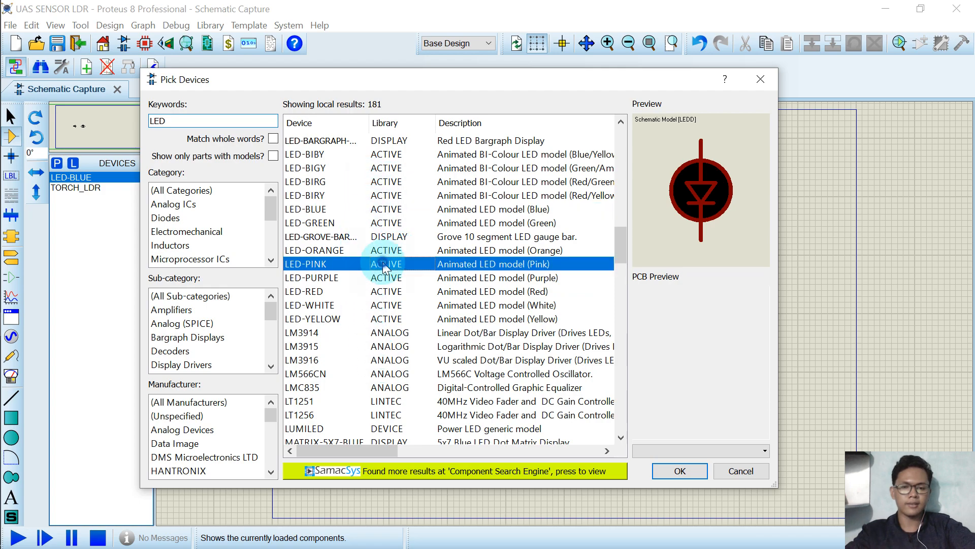
left_click(384, 277)
left_click(401, 304)
left_click(401, 291)
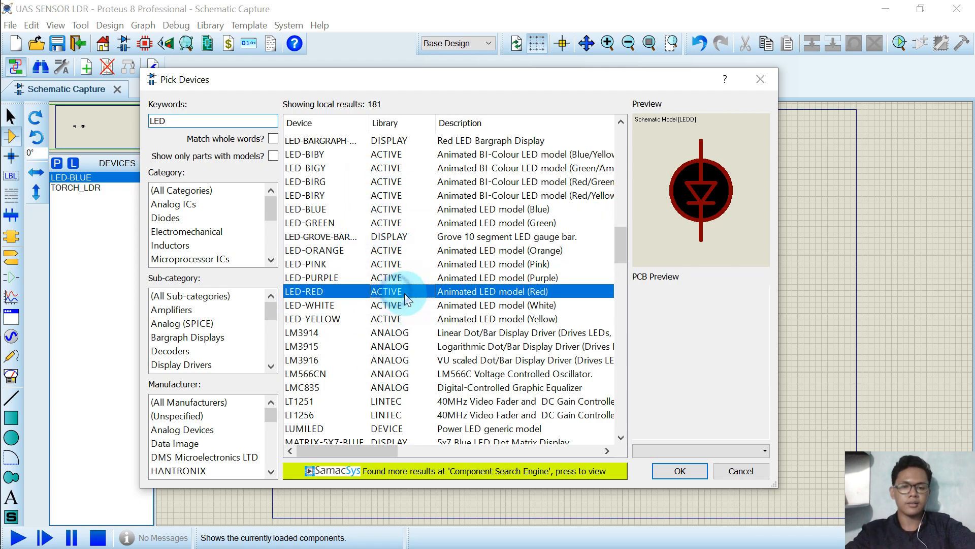
left_click(678, 474)
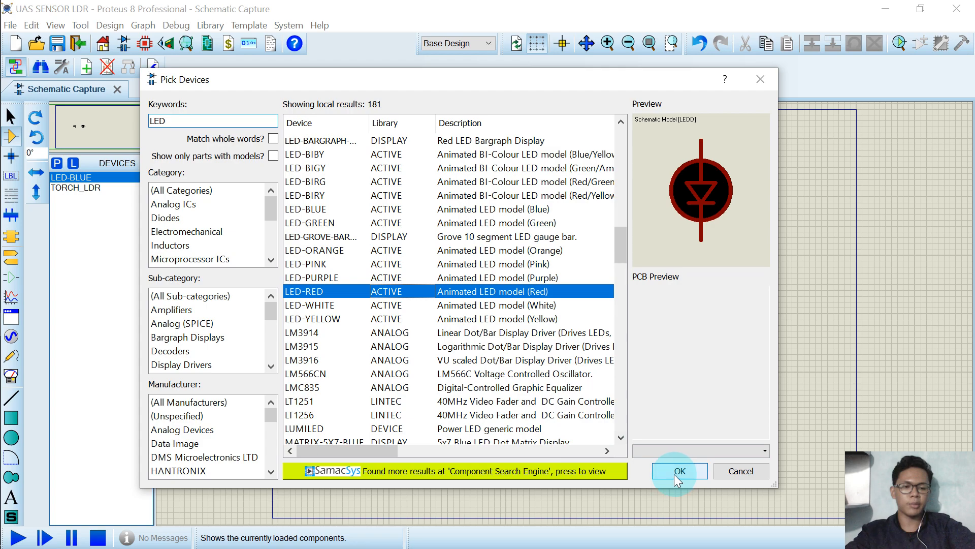
left_click(651, 395)
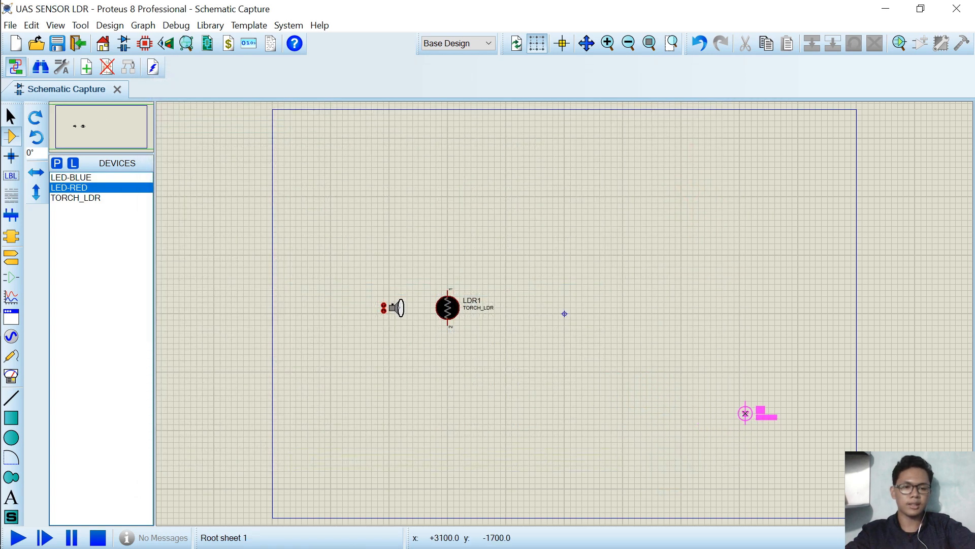
left_click(734, 395)
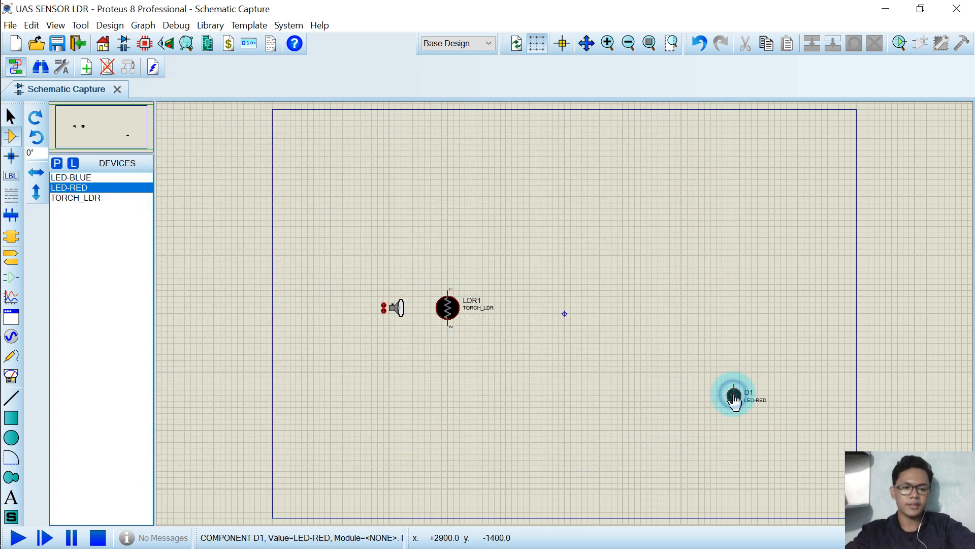
Pick the ARDUINO UNO device and place it at the centre of the sheet.
left_click(57, 163)
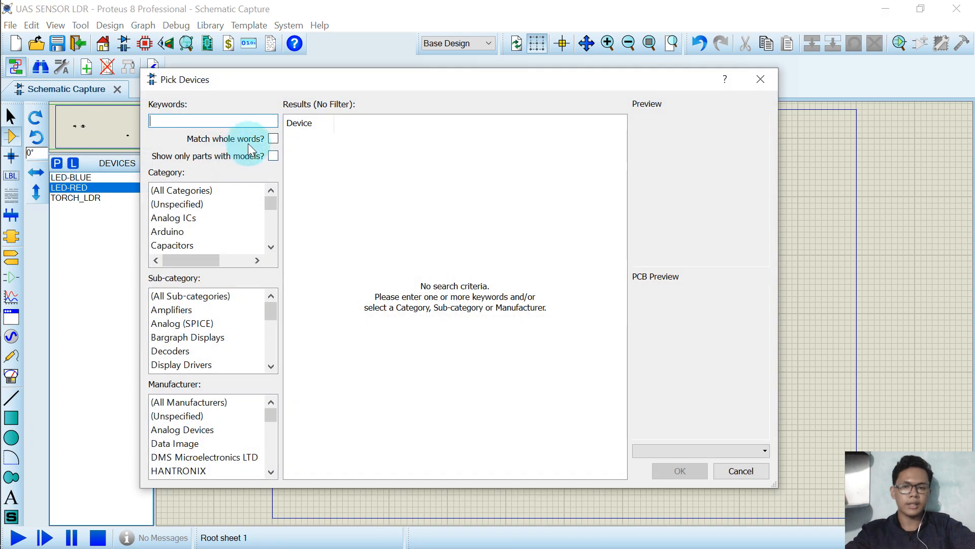
type("ARDUINO")
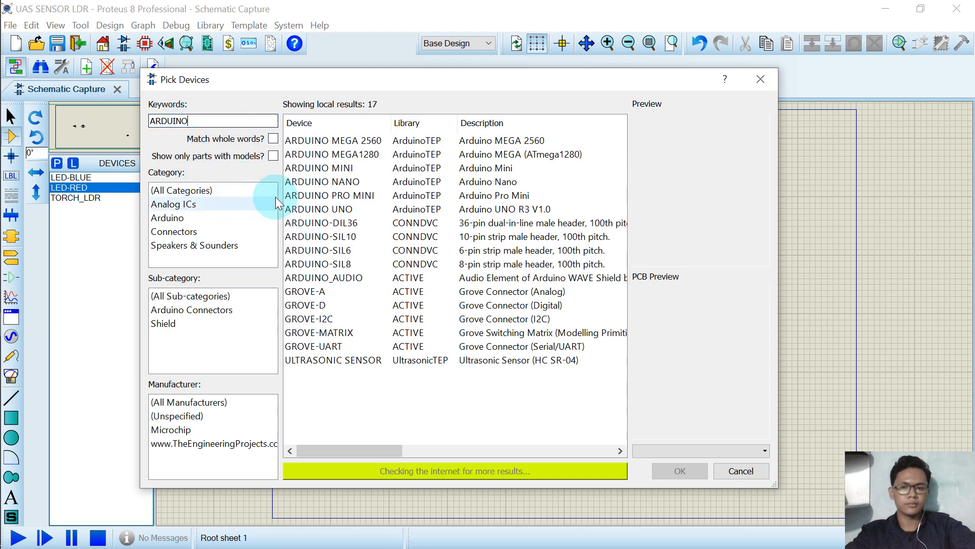
left_click(485, 214)
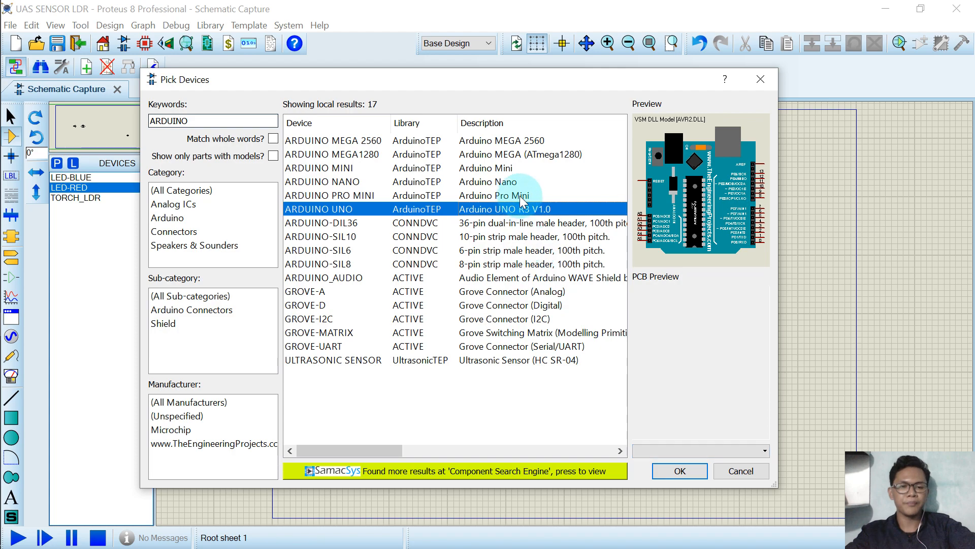
left_click(680, 471)
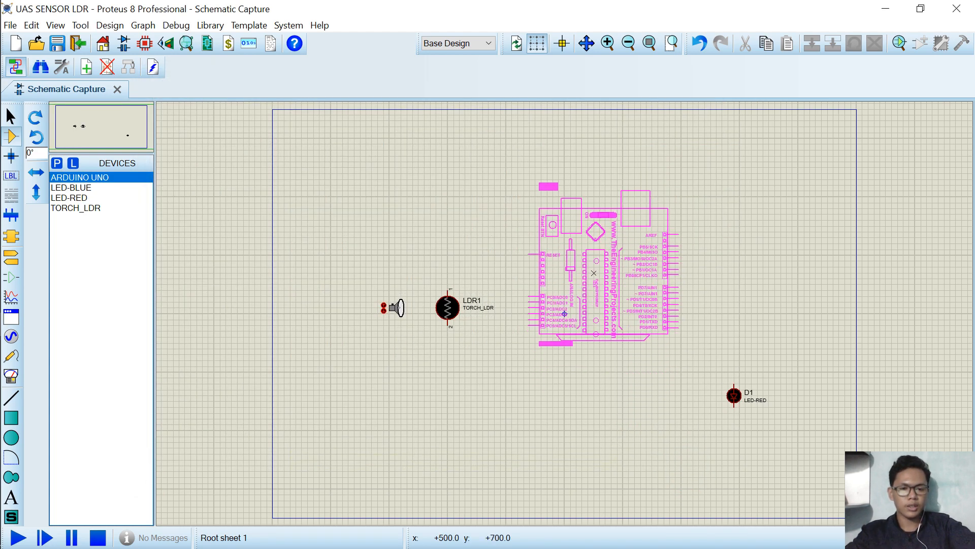
left_click(565, 313)
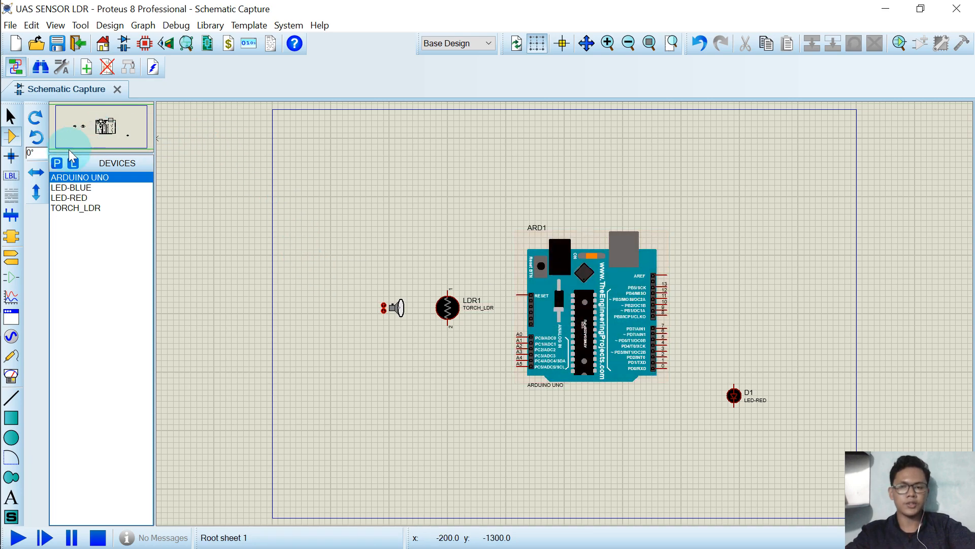
Search the library for RESISTOR and add the RT0805DRD0730K1L resistor to the device list.
left_click(57, 163)
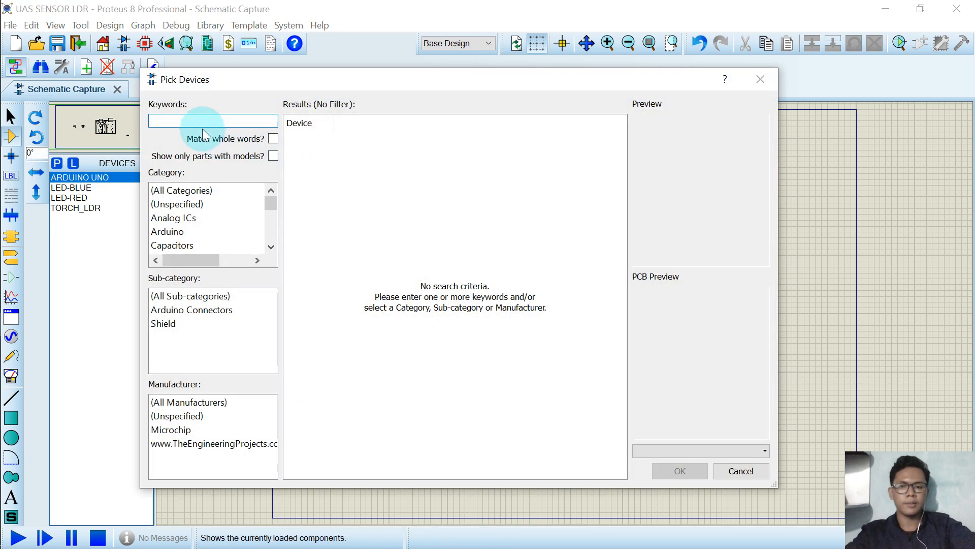
type("RESITOR")
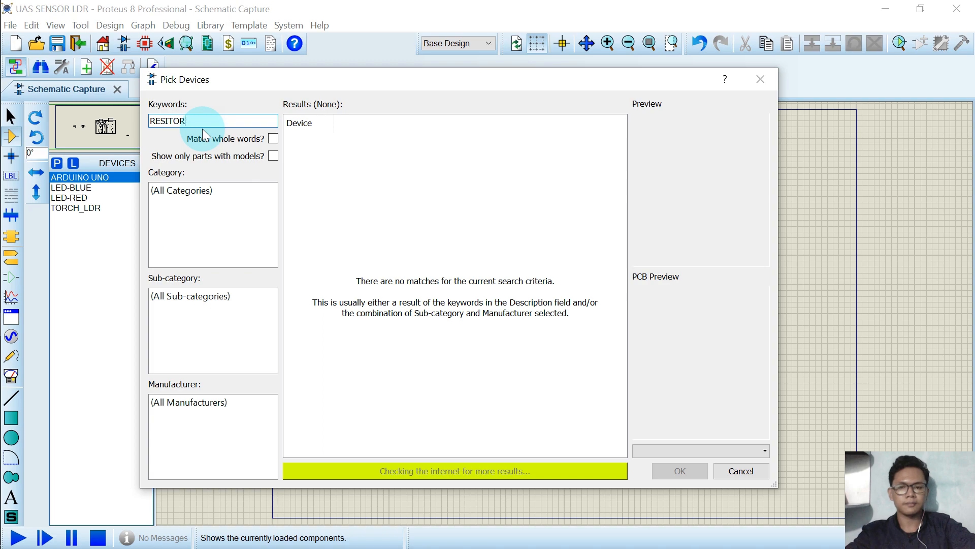
key("BackSpace")
key("BackSpace")
key("BackSpace")
type("STOR")
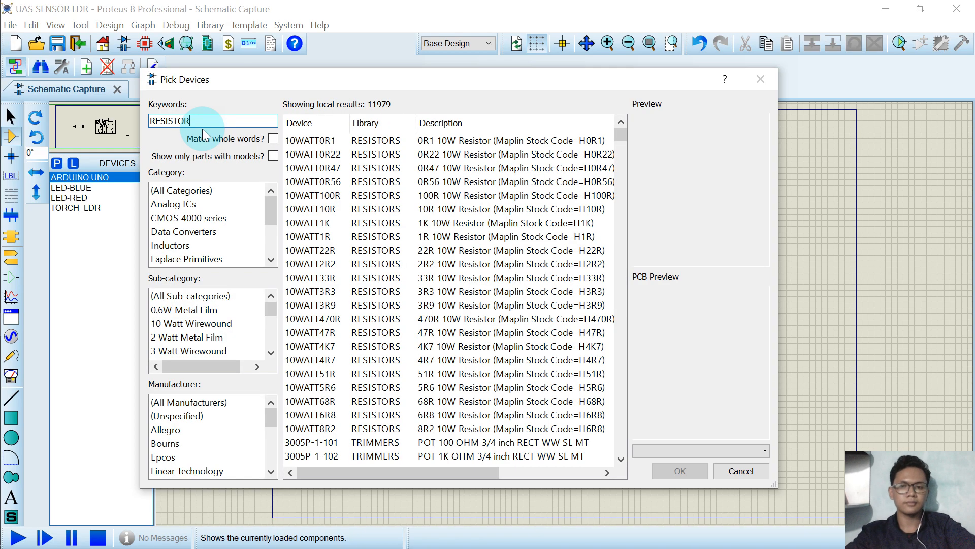
scroll(457, 279, "down", 3)
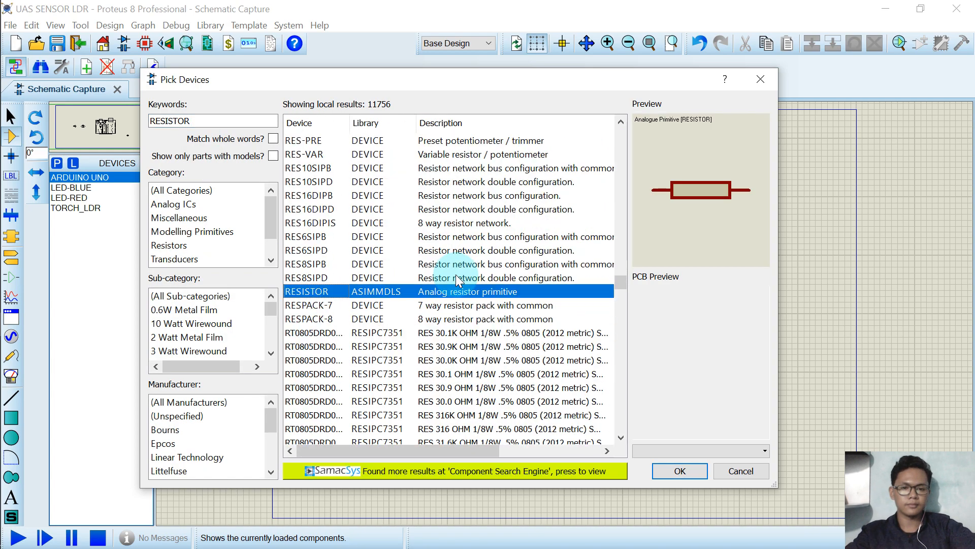
left_click(447, 319)
left_click(451, 333)
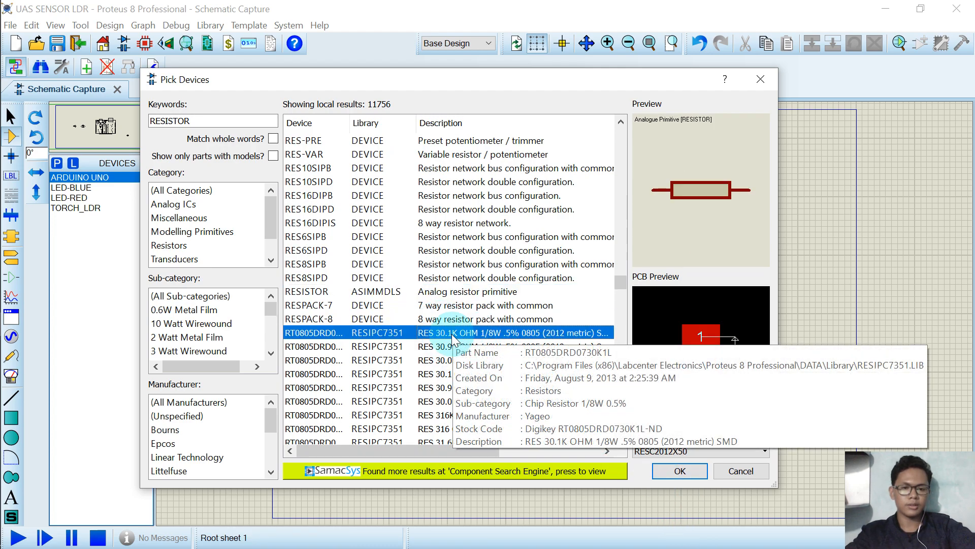
left_click(681, 470)
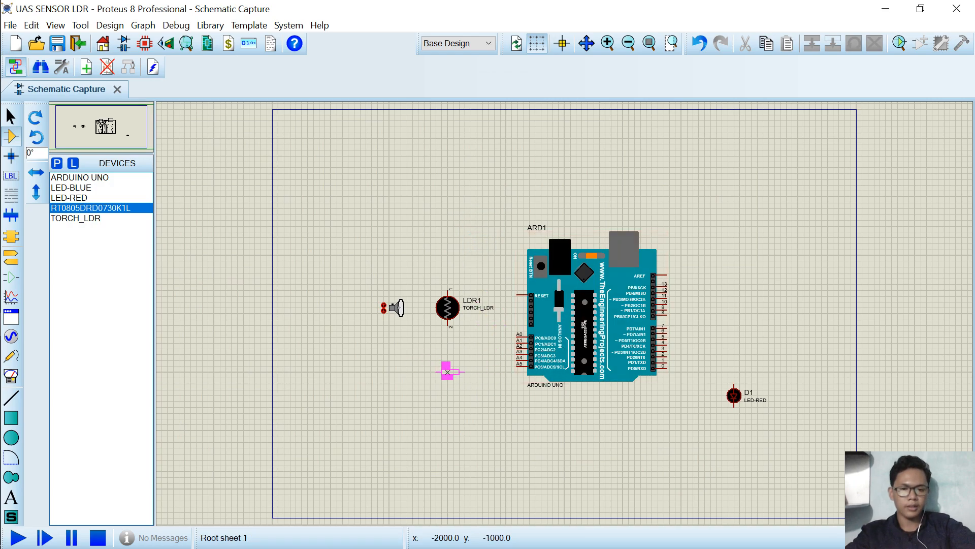
Place the resistor below the LDR and rotate it clockwise so it stands vertically.
left_click(447, 401)
right_click(449, 405)
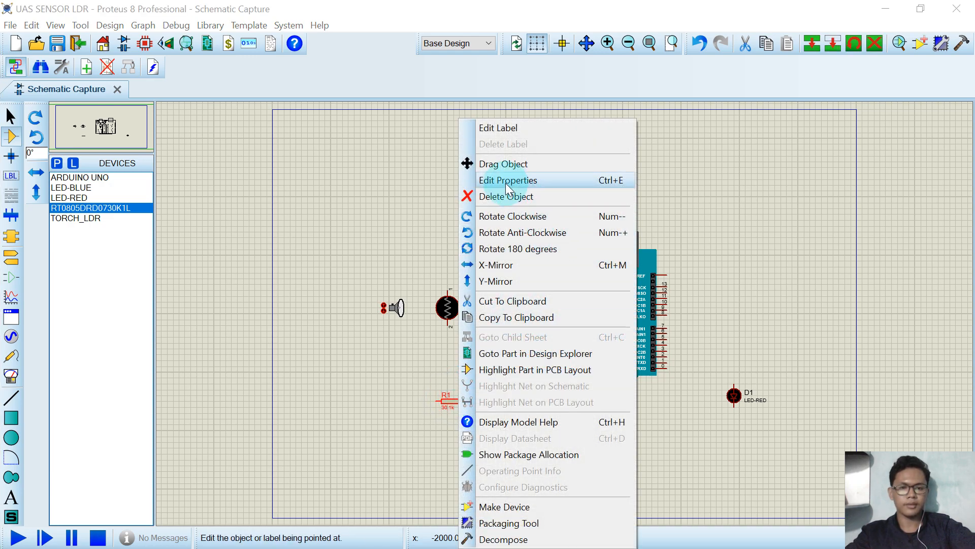
left_click(519, 217)
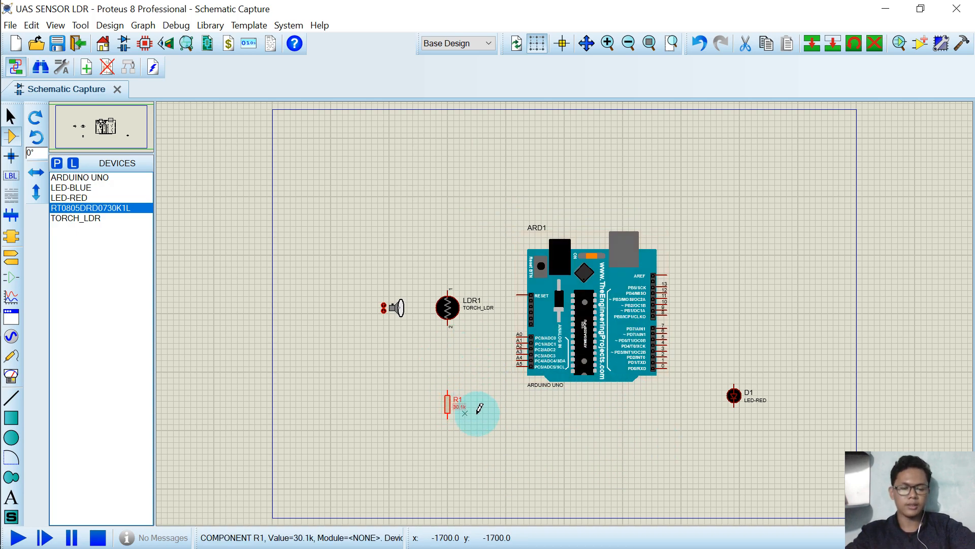
Place a POWER terminal above the LDR.
left_click(12, 266)
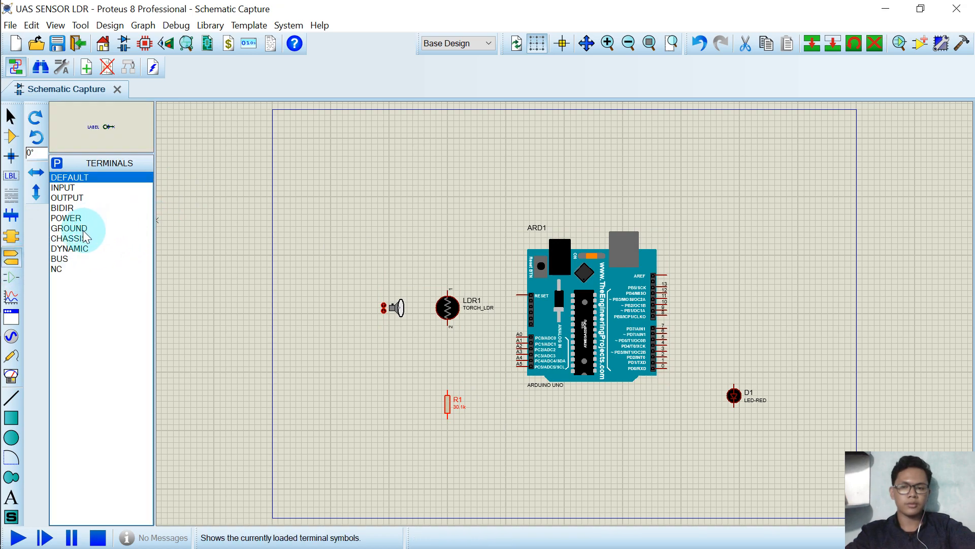
left_click(74, 218)
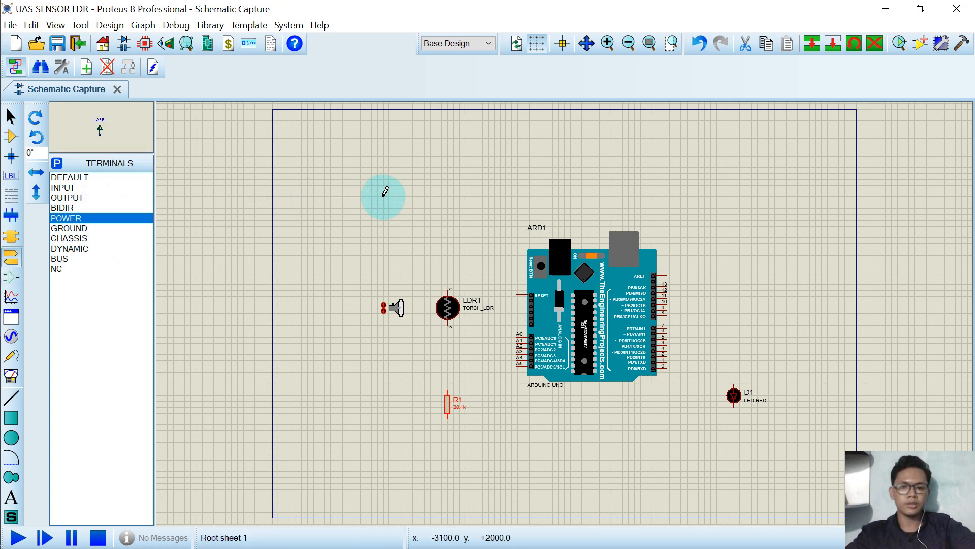
left_click(448, 243)
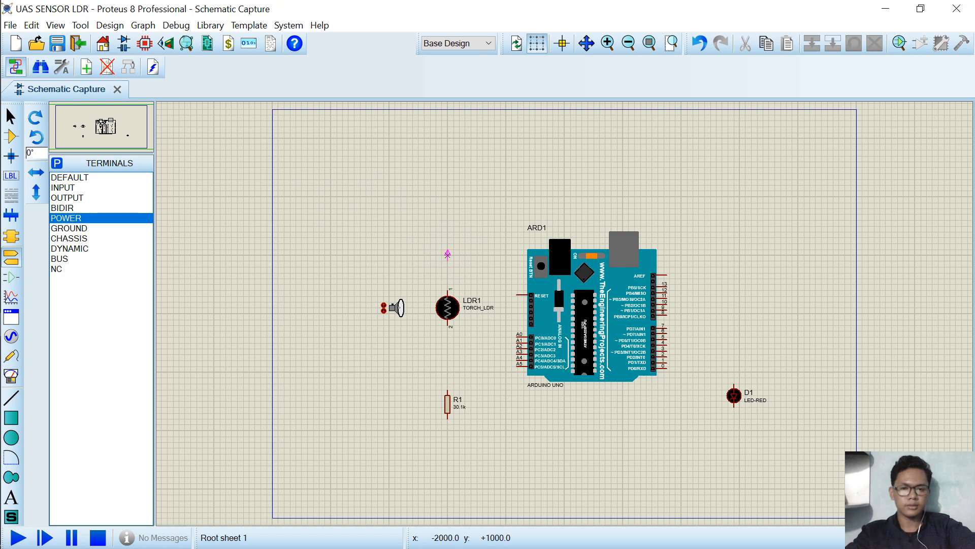
left_click(447, 247)
Place GROUND terminals below the resistor and below the red LED.
left_click(92, 228)
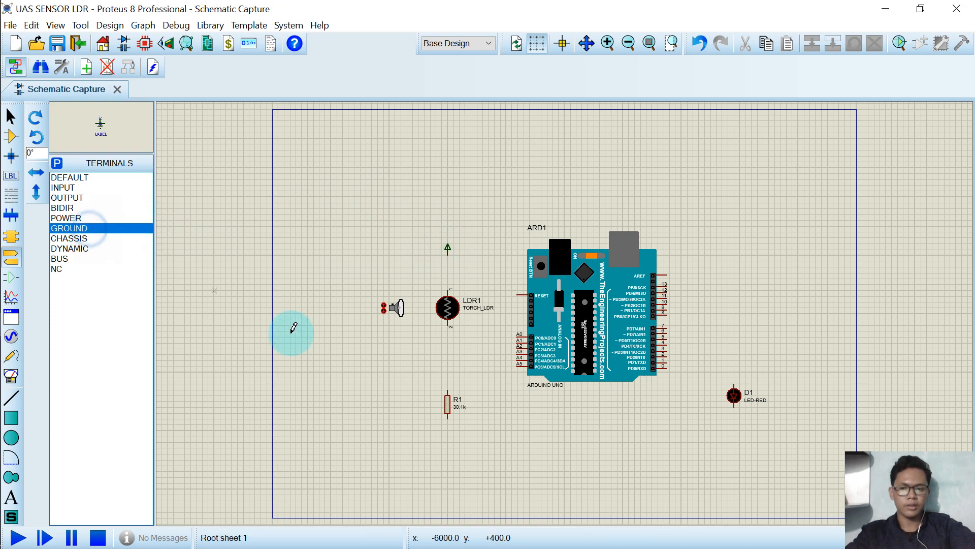
left_click(431, 447)
left_click(447, 454)
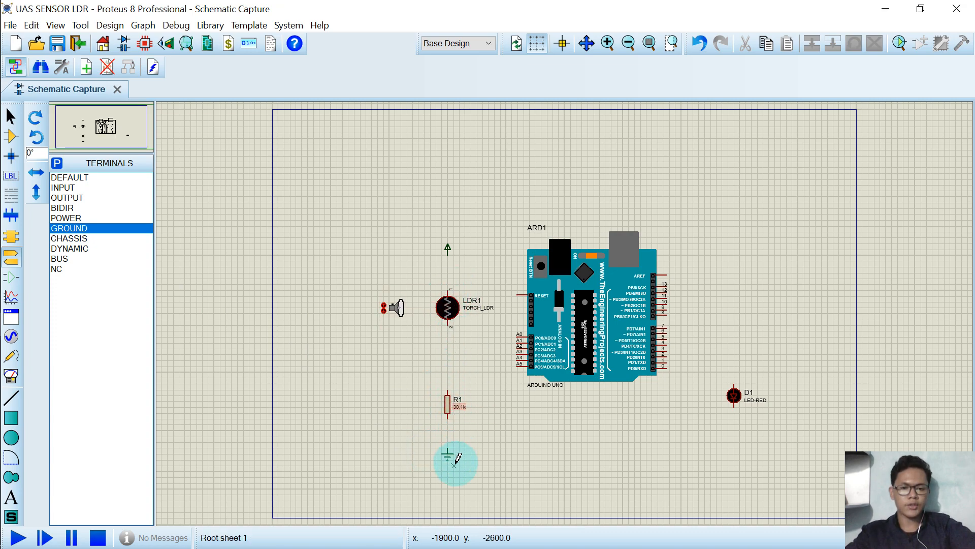
left_click(733, 435)
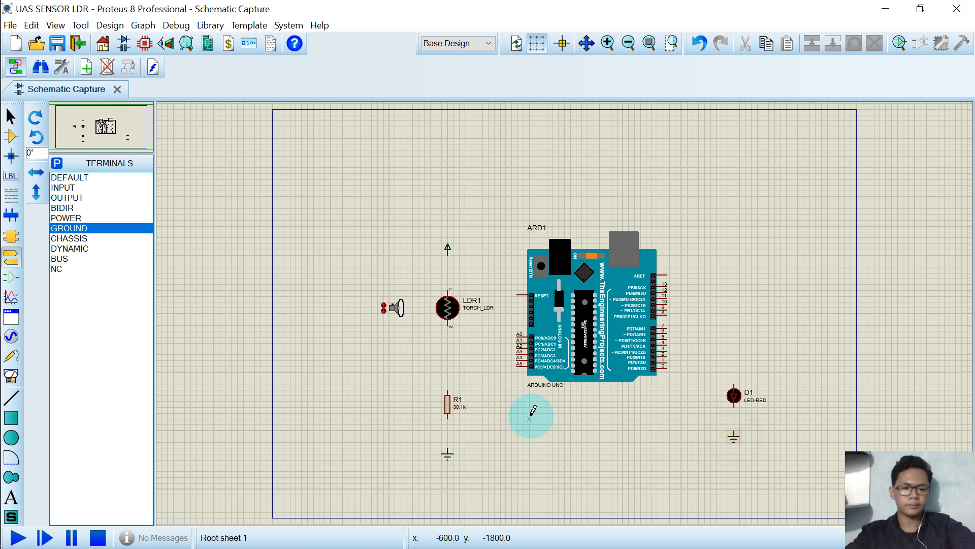
Wire Arduino digital pin 5 to the LED's anode and the LED's cathode to its ground terminal.
scroll(599, 380, "up", 1)
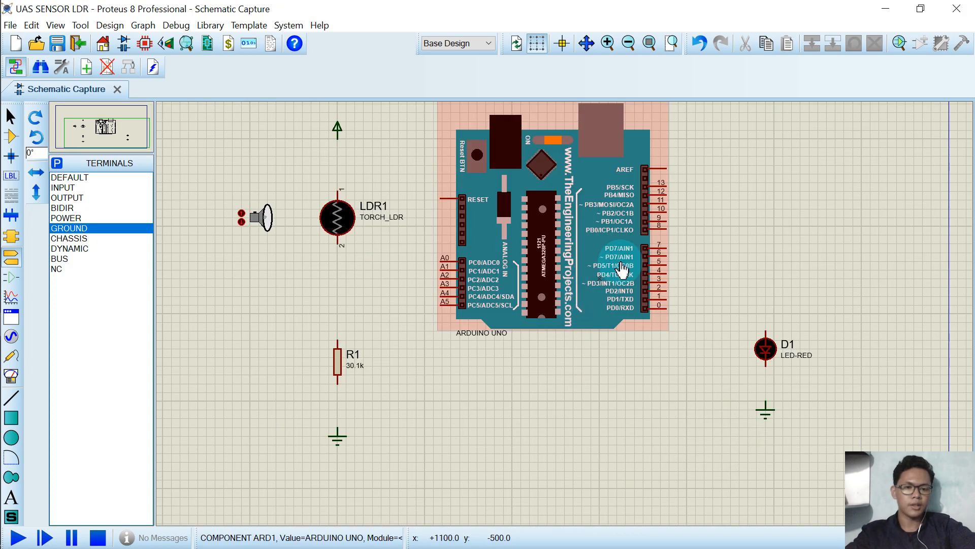
left_click(667, 267)
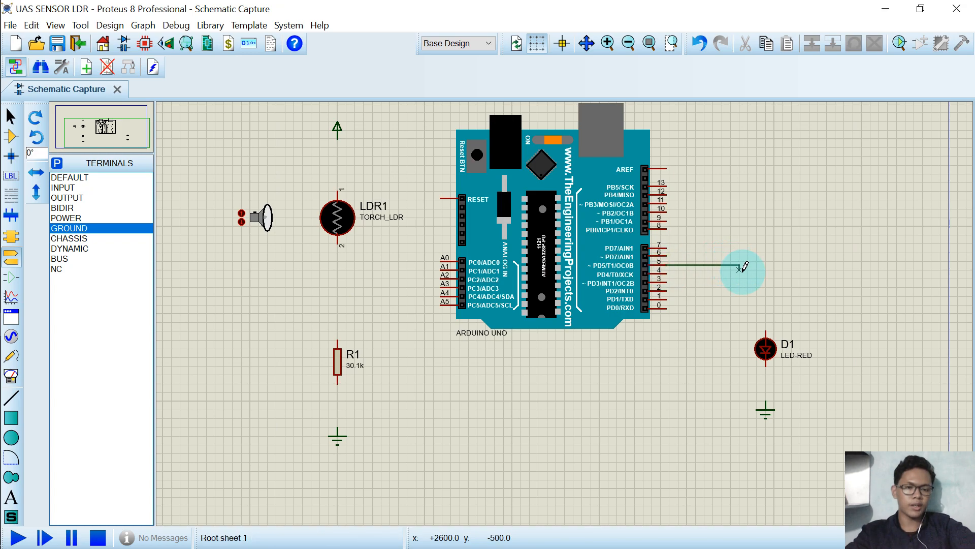
left_click(766, 330)
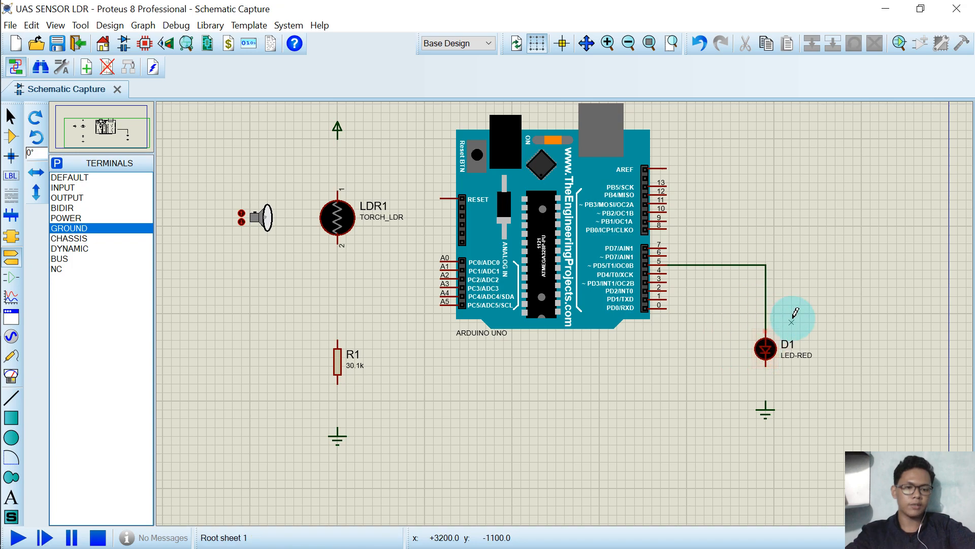
left_click(766, 364)
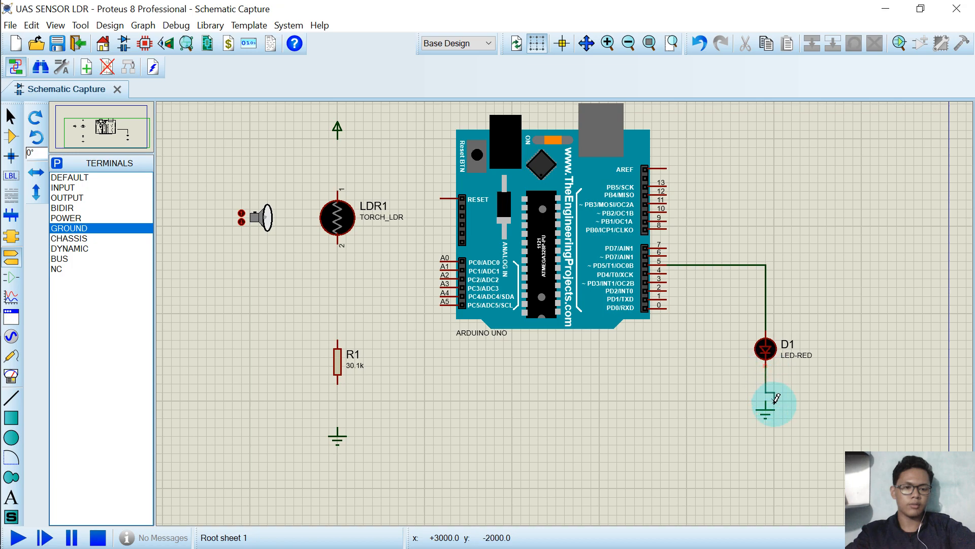
left_click(767, 399)
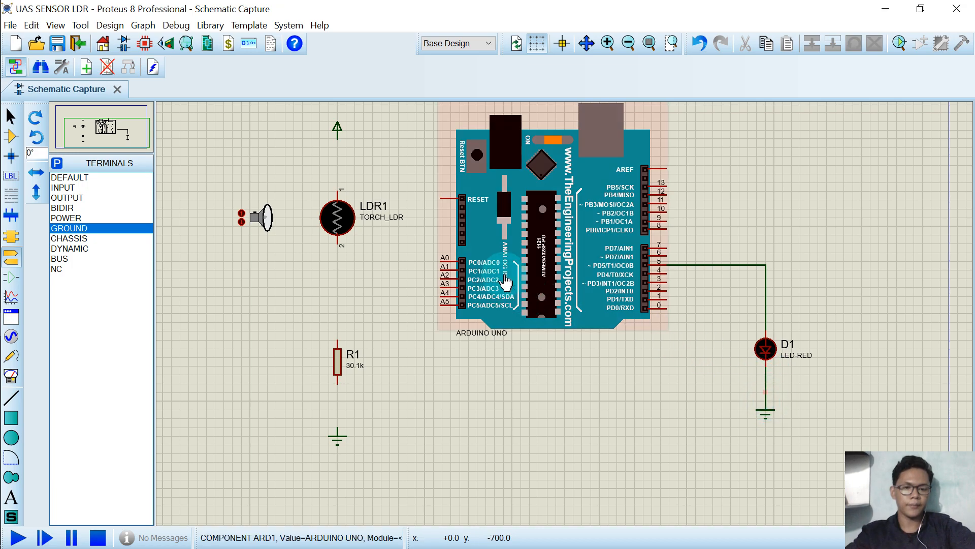
Wire the LDR's lower pin to the resistor and the resistor to its ground terminal.
left_click(339, 248)
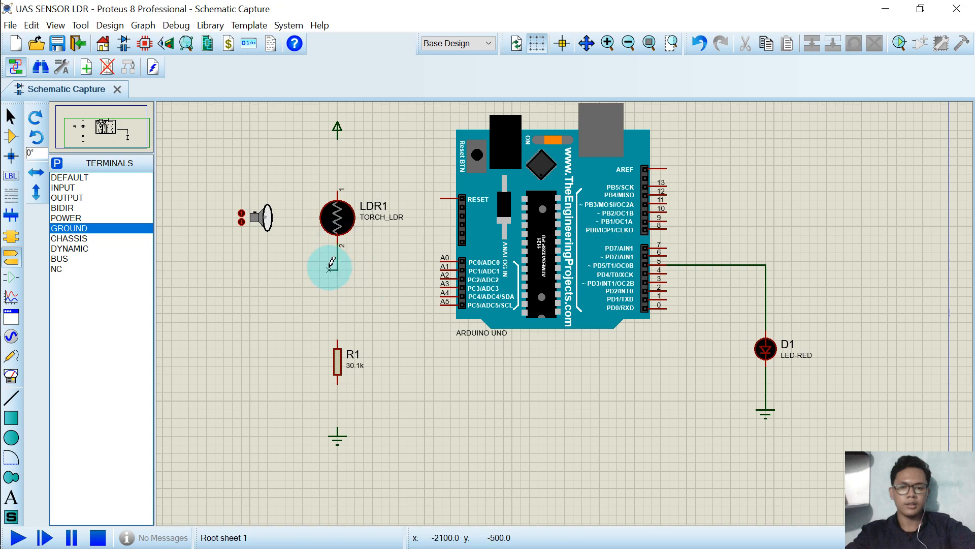
left_click(339, 336)
left_click(337, 408)
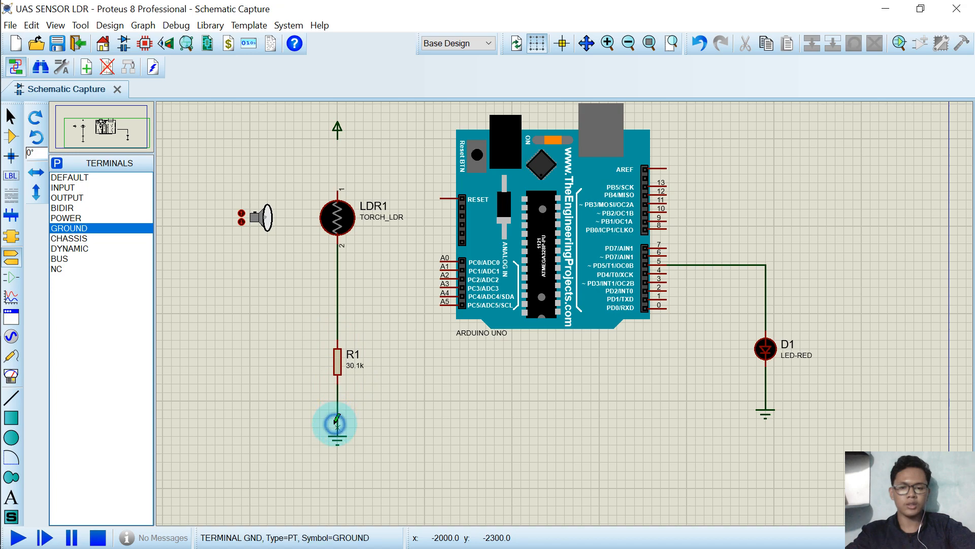
Wire Arduino pin A1 to the LDR–resistor junction and connect the power terminal to the LDR's upper pin.
left_click(441, 266)
left_click(364, 266)
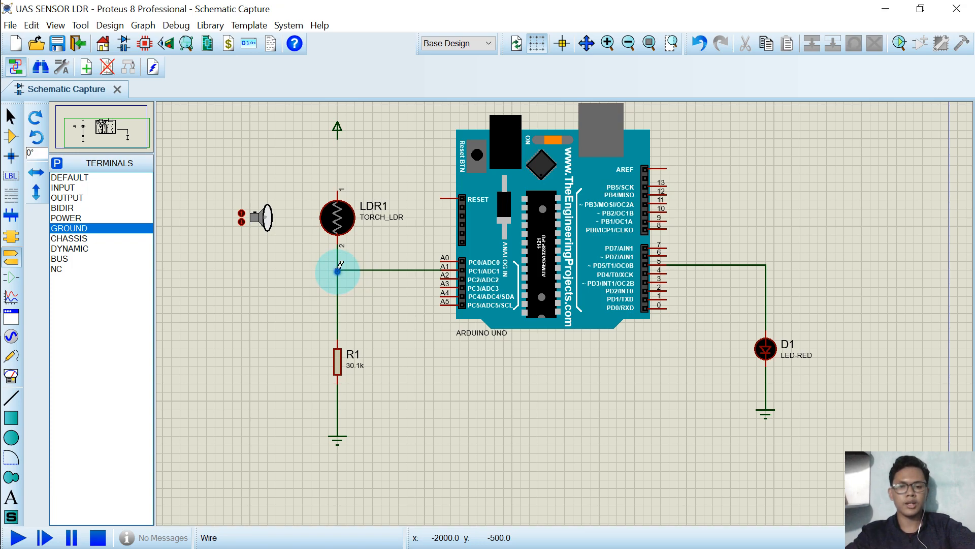
left_click(338, 269)
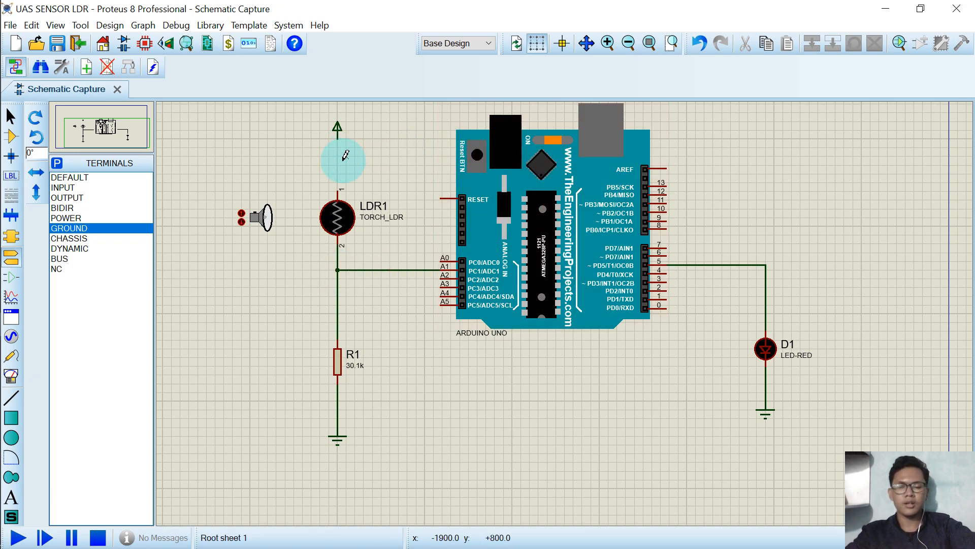
left_click(337, 138)
left_click(337, 189)
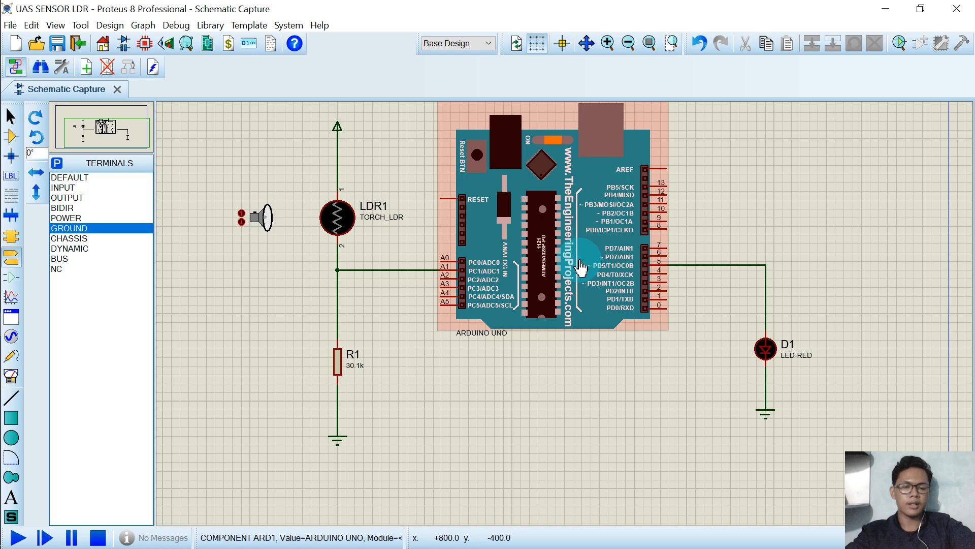
Review the completed wiring of the whole schematic.
scroll(576, 280, "down", 1)
left_click(99, 130)
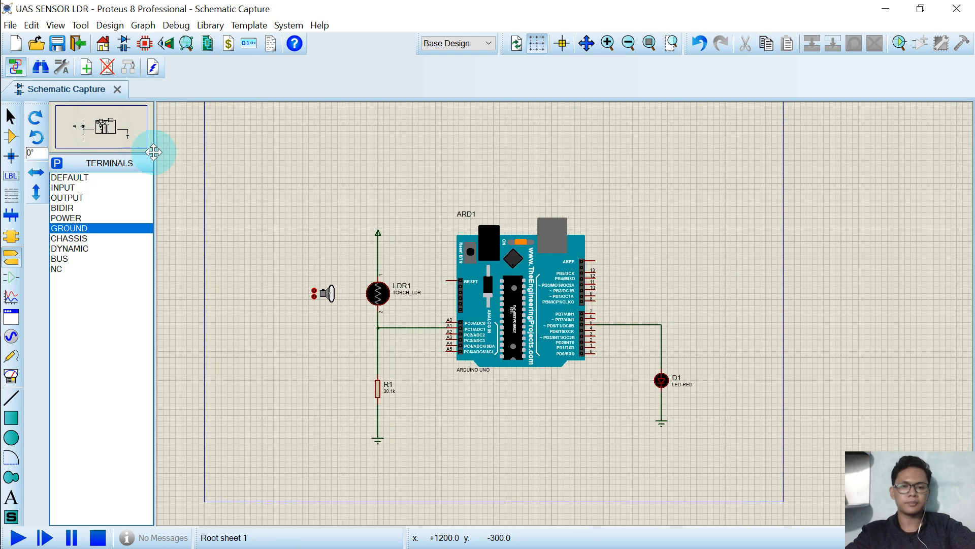
left_click(88, 135)
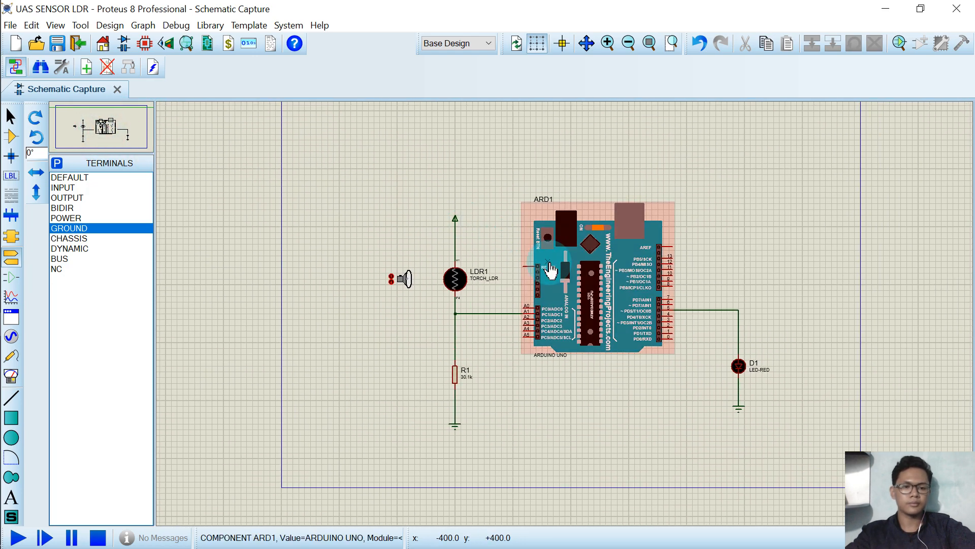
scroll(551, 267, "up", 1)
left_click(104, 125)
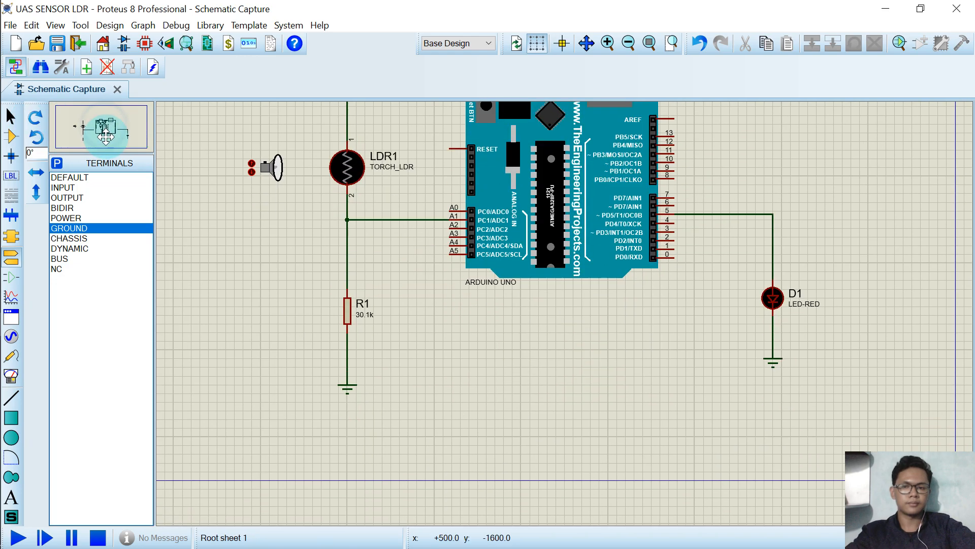
left_click(102, 128)
left_click(103, 129)
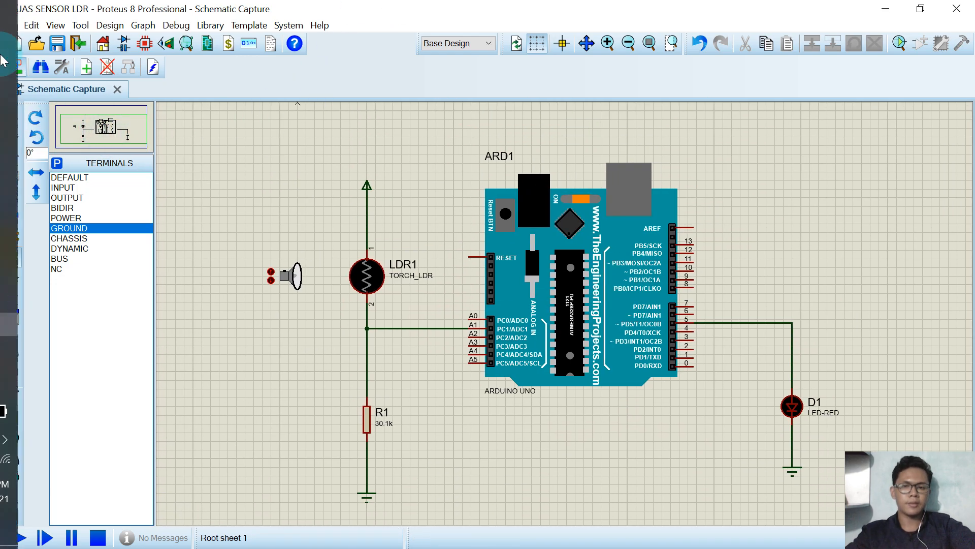
Switch to the Arduino IDE sketch and check its LDR pin assignment against the schematic.
left_click(25, 303)
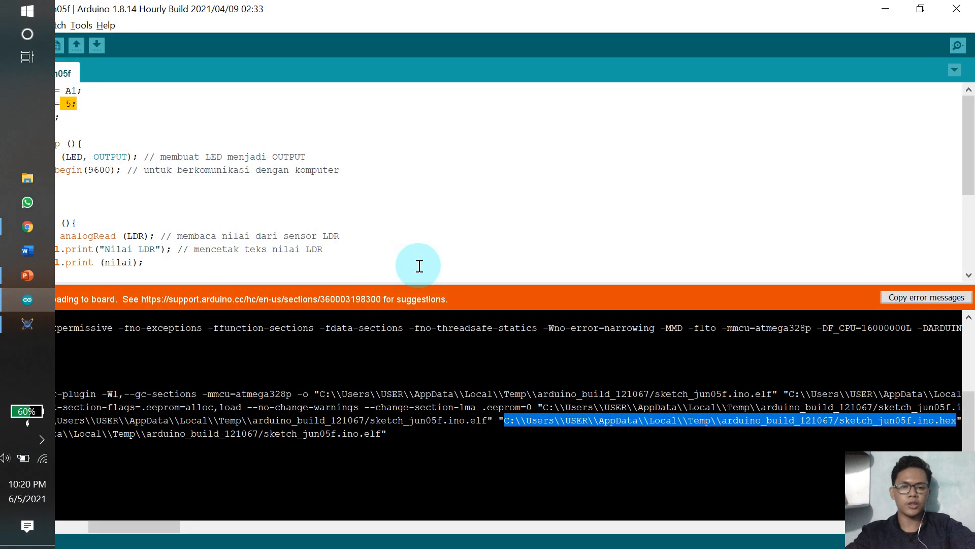
left_click_drag(397, 285, 436, 442)
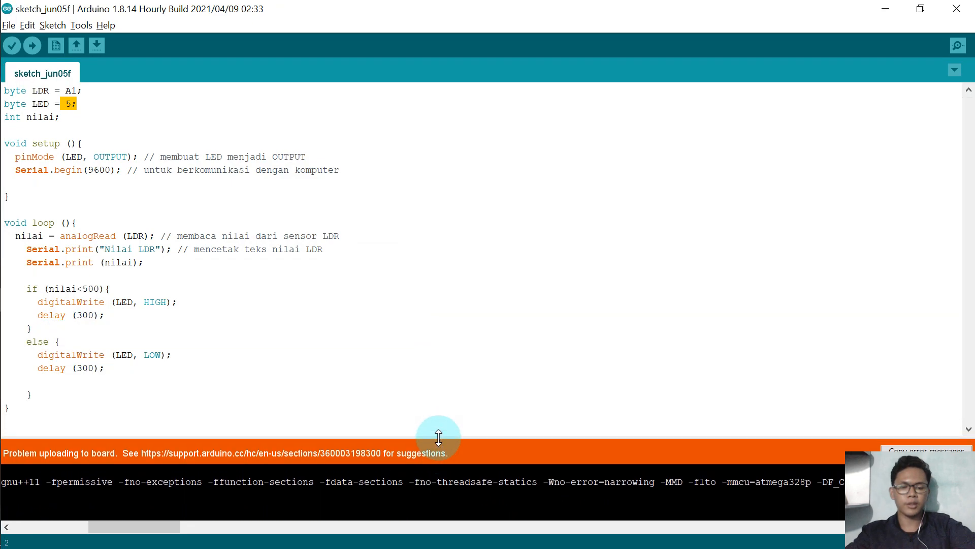
left_click(238, 195)
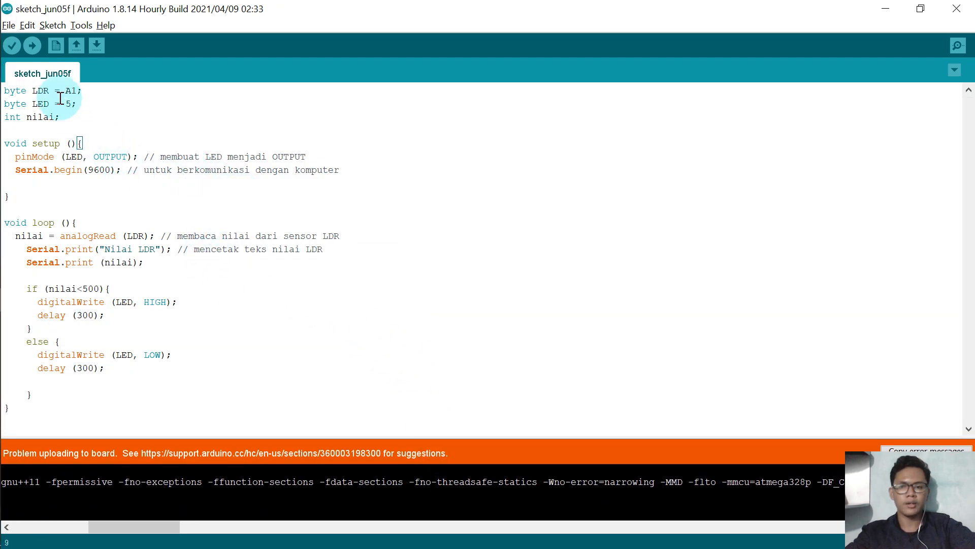
left_click_drag(32, 90, 79, 92)
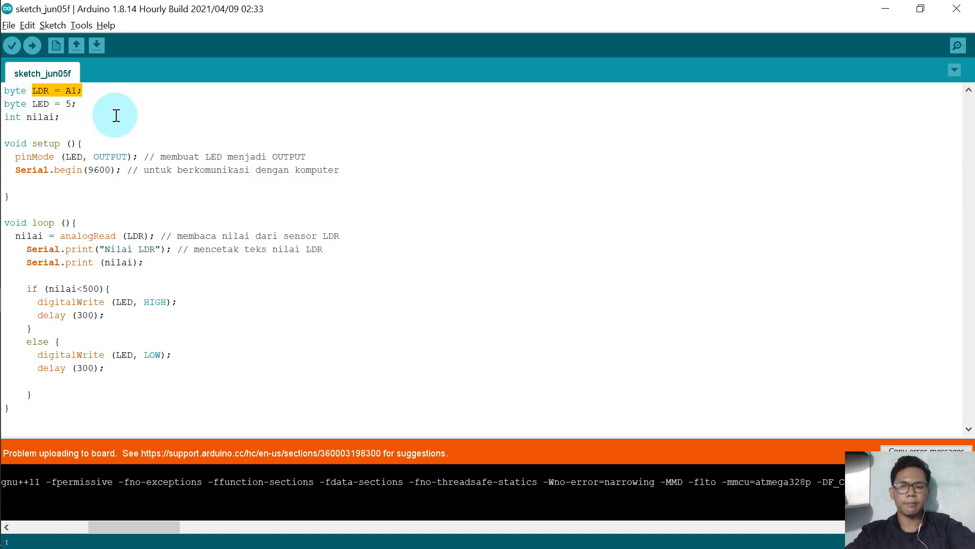
key("alt+Tab")
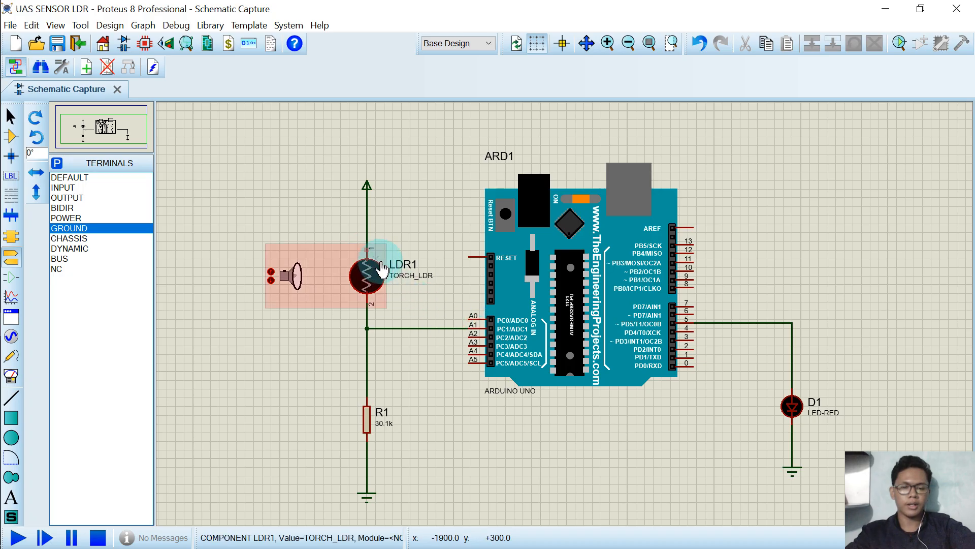
Check the sketch's LED pin assignment against the LED wiring in the schematic.
key("alt+Tab")
left_click_drag(85, 107, 41, 107)
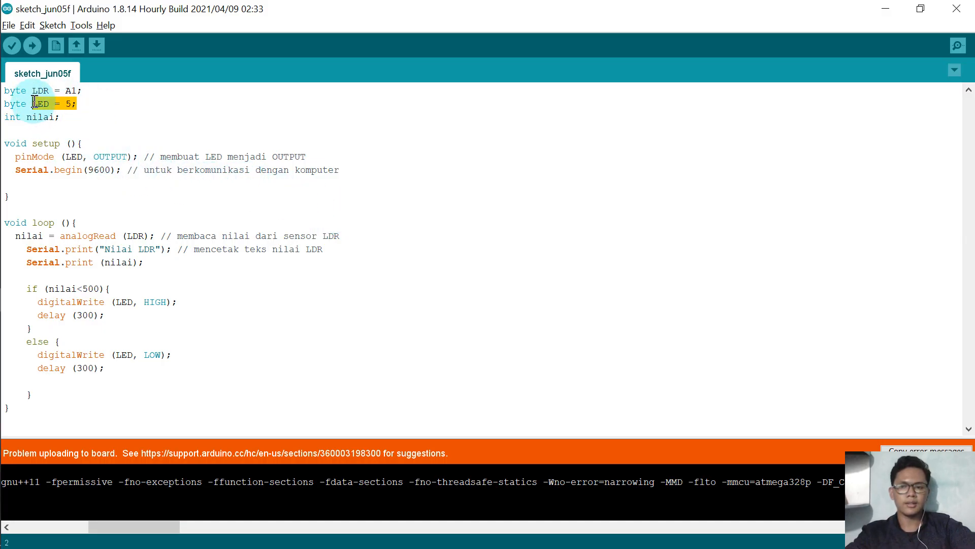
key("alt+Tab")
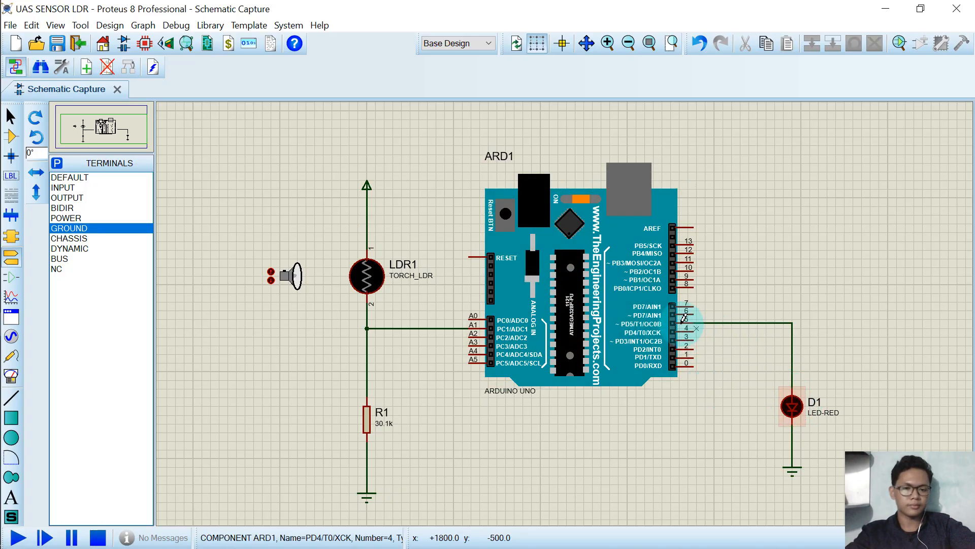
Switch to the Arduino IDE, verify the sketch and attempt to upload it.
key("alt+Tab")
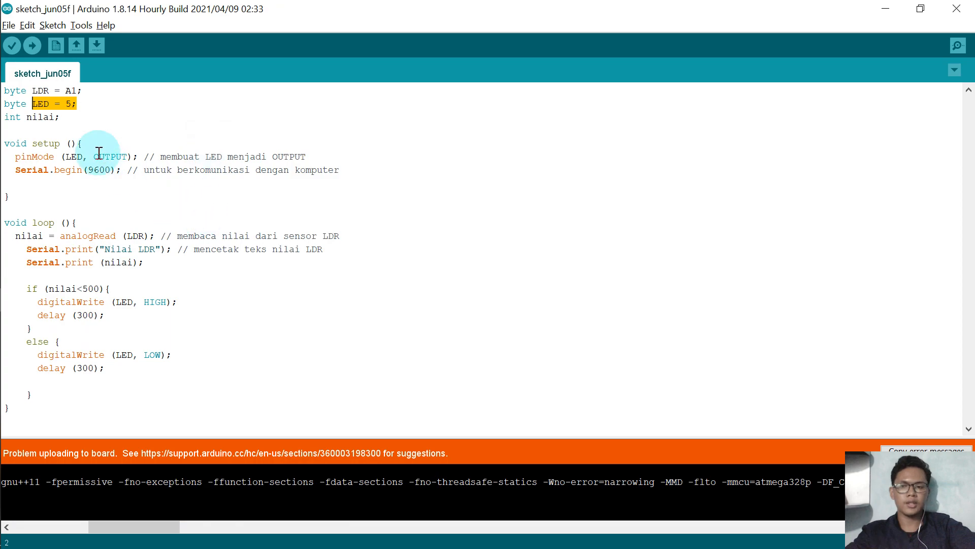
left_click(13, 46)
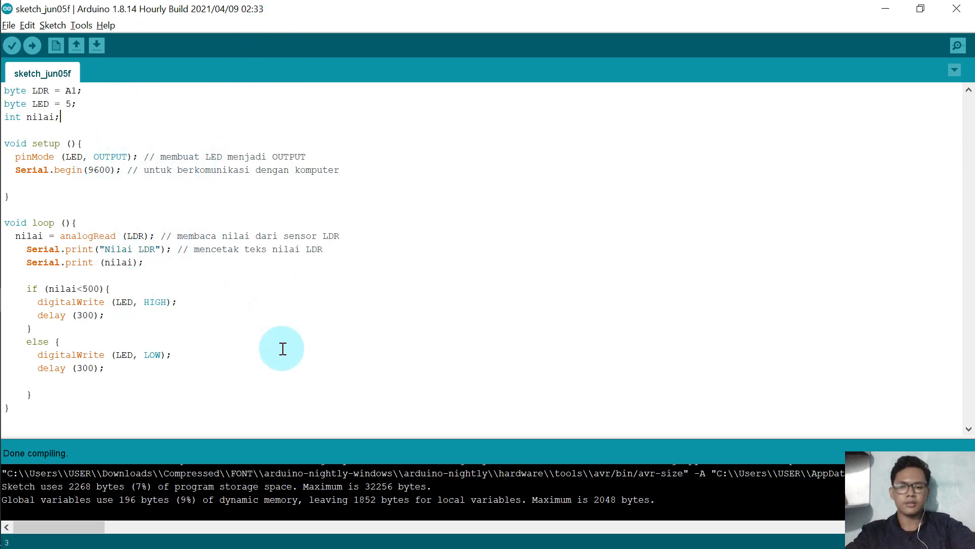
left_click(32, 46)
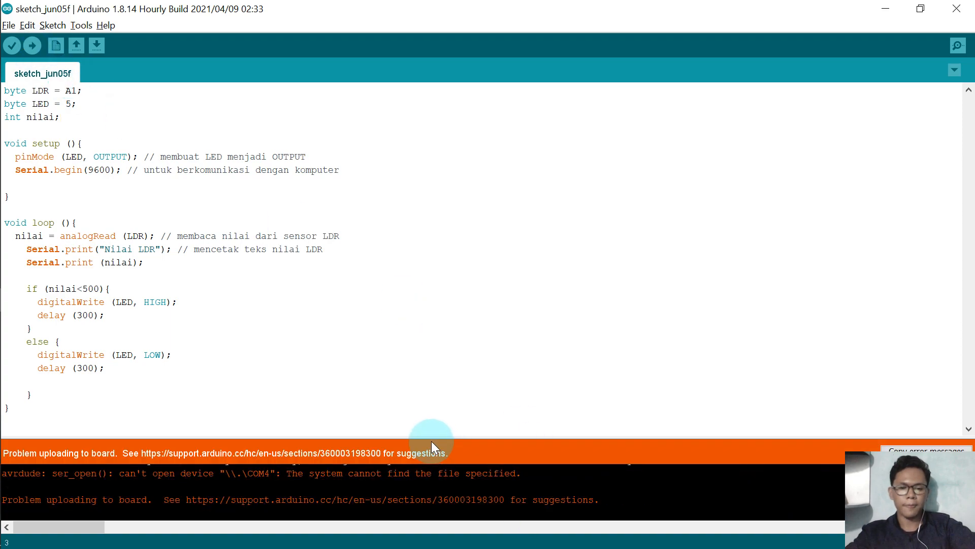
Enlarge the output console and select the compiled sketch_jun05f.ino.hex file path from the build output.
left_click_drag(432, 436, 430, 330)
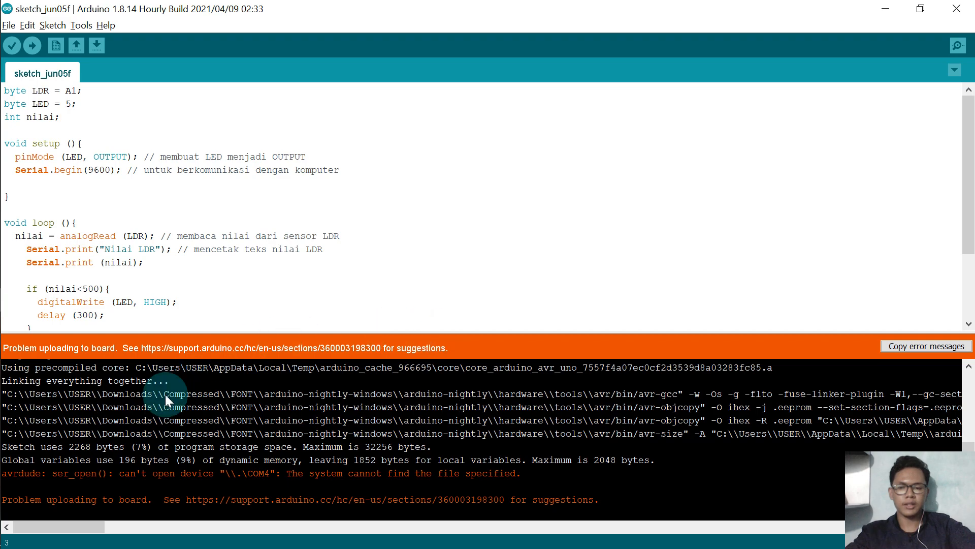
left_click_drag(87, 521, 184, 524)
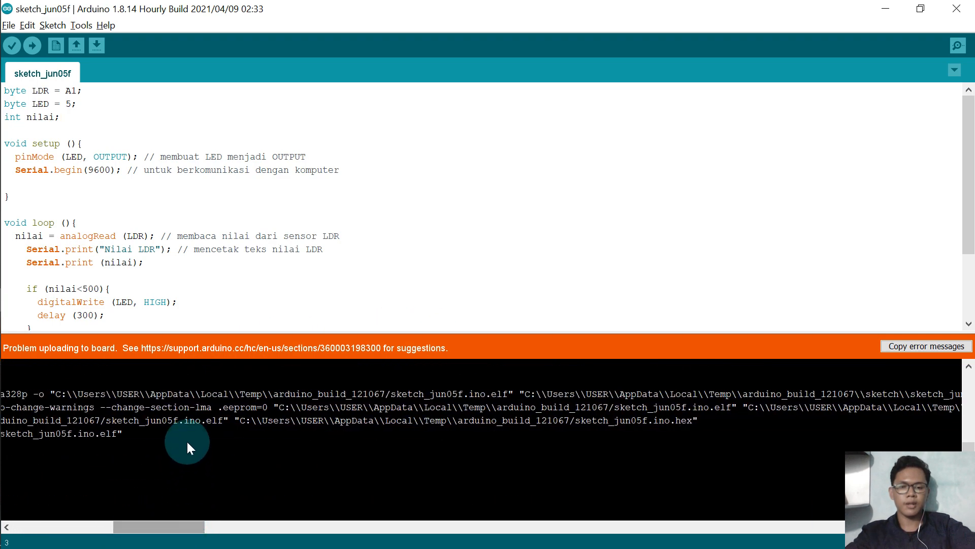
mouse_move(240, 419)
left_mouse_down()
mouse_move(628, 450)
mouse_move(818, 446)
mouse_move(969, 434)
mouse_move(973, 424)
mouse_move(952, 424)
left_mouse_up()
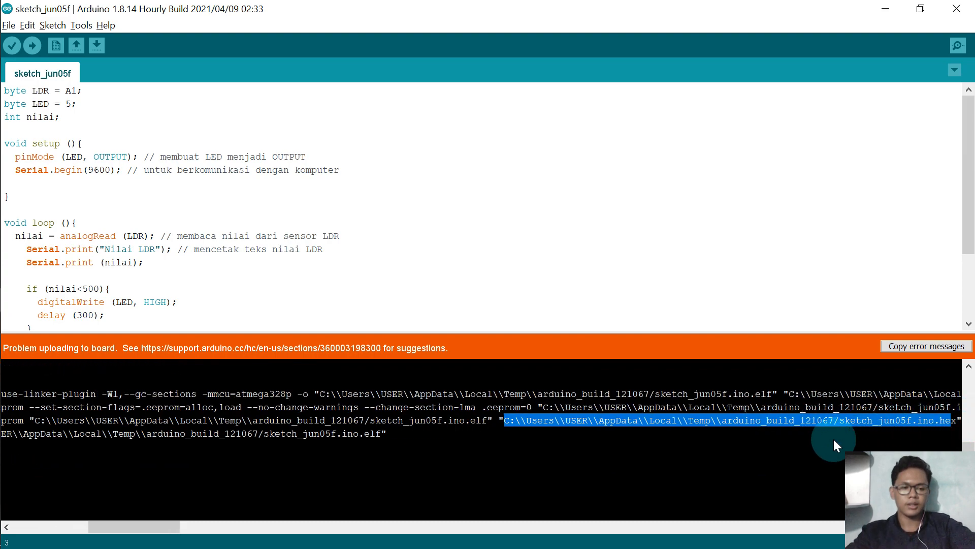
left_click(958, 431)
left_click_drag(958, 430, 524, 416)
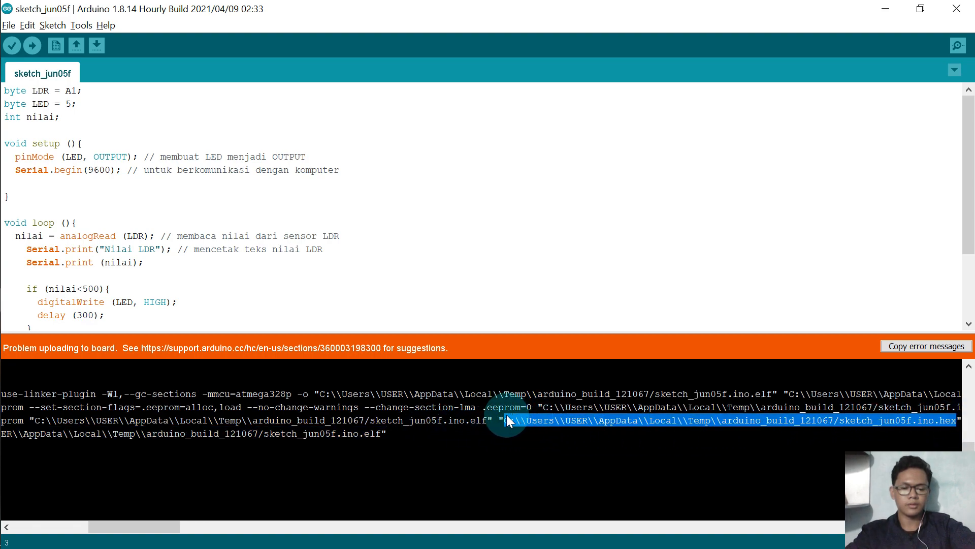
Back in Proteus, paste the hex file path as the Arduino UNO's Program File and start the simulation.
key("alt+Tab")
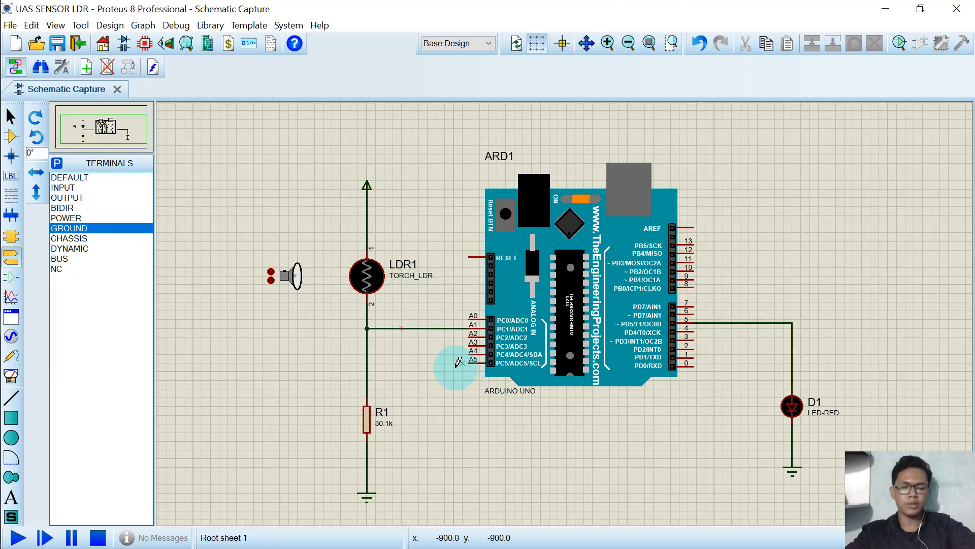
left_click(577, 272)
right_click(555, 235)
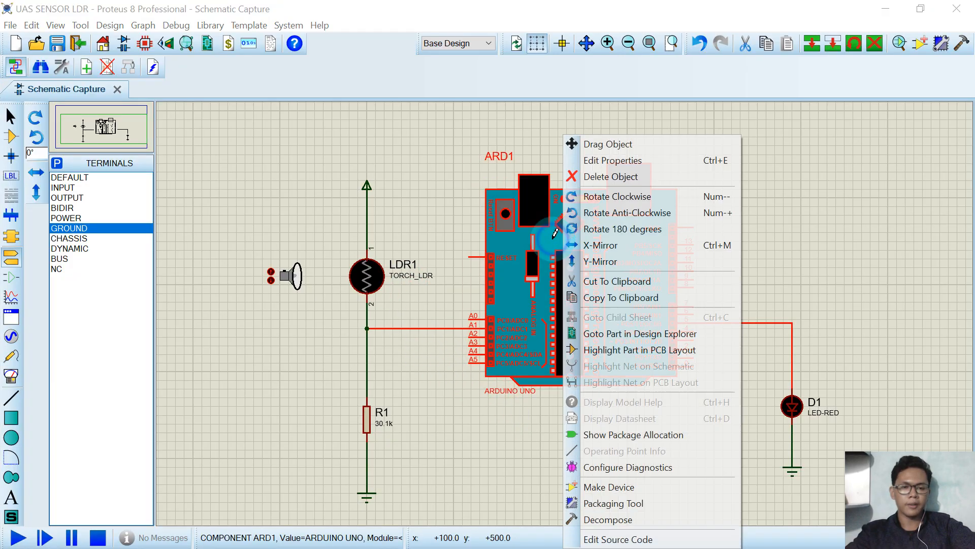
left_click(662, 167)
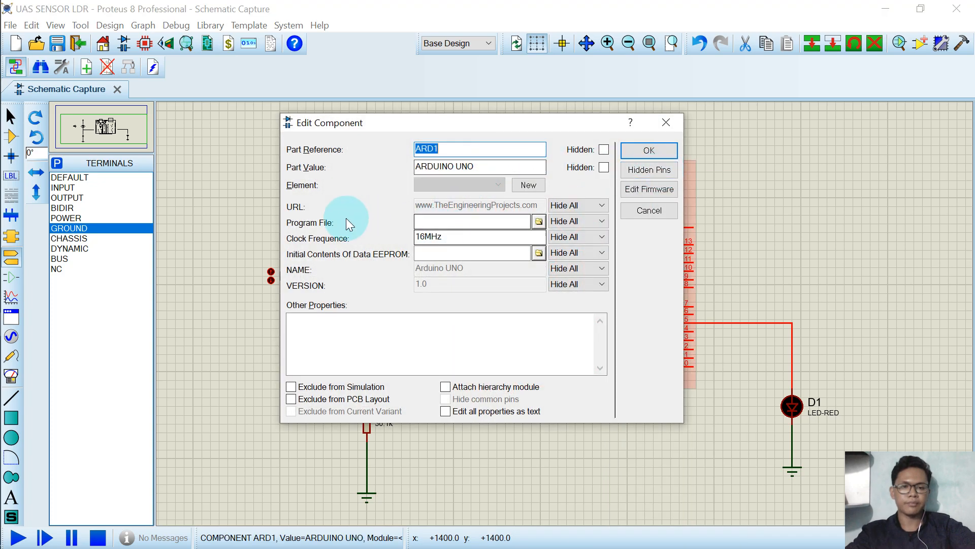
left_click(460, 223)
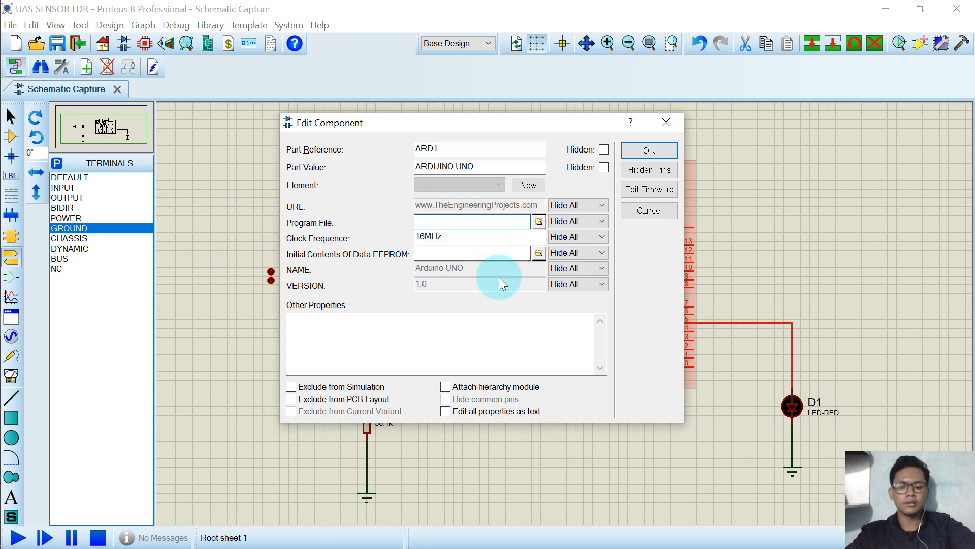
key("ctrl+v")
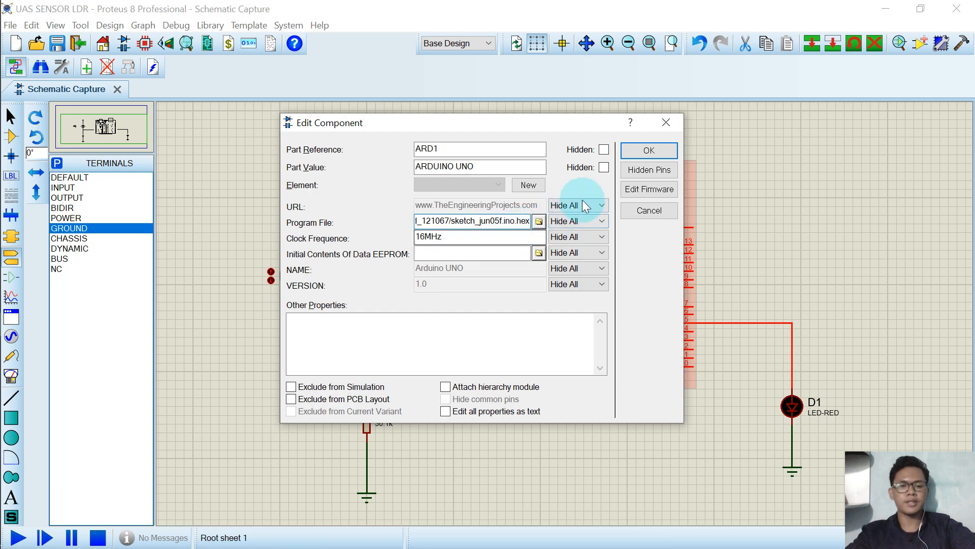
left_click(649, 151)
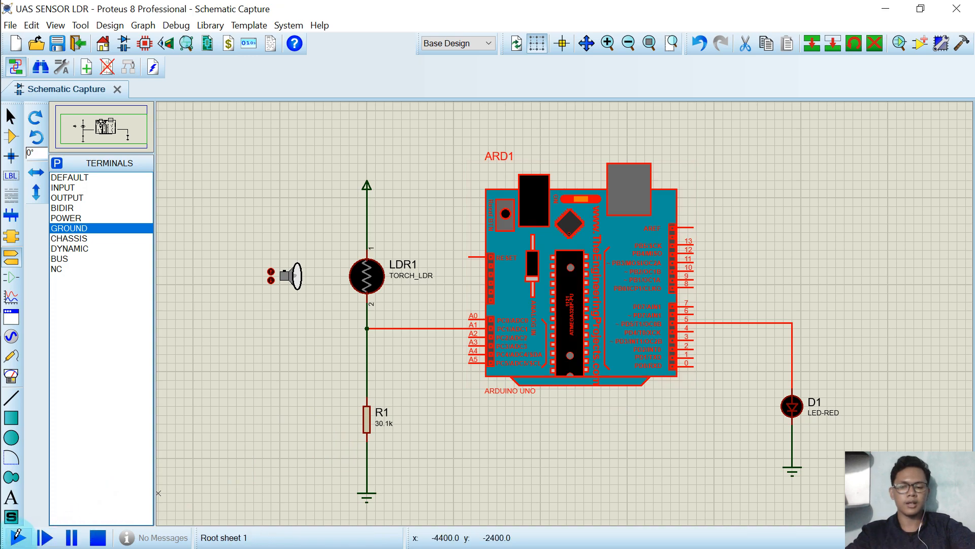
left_click(18, 536)
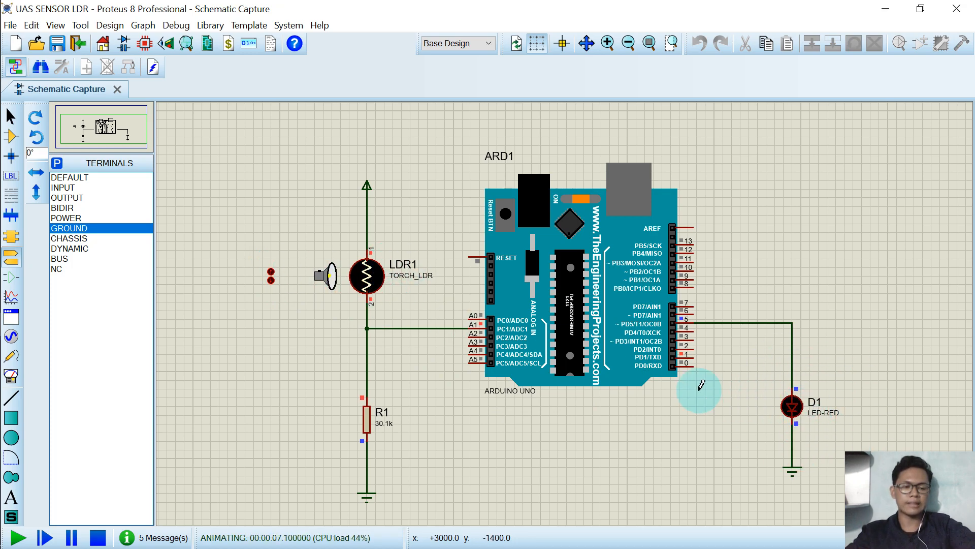
Switch to the PowerPoint presentation, browse the sensor slides, and return to the running Proteus simulation.
left_click(18, 298)
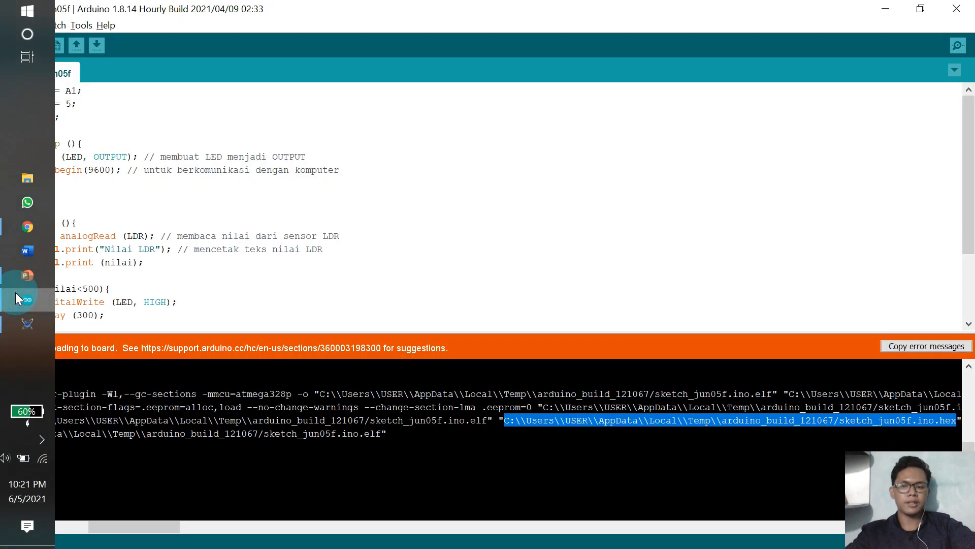
left_click(18, 286)
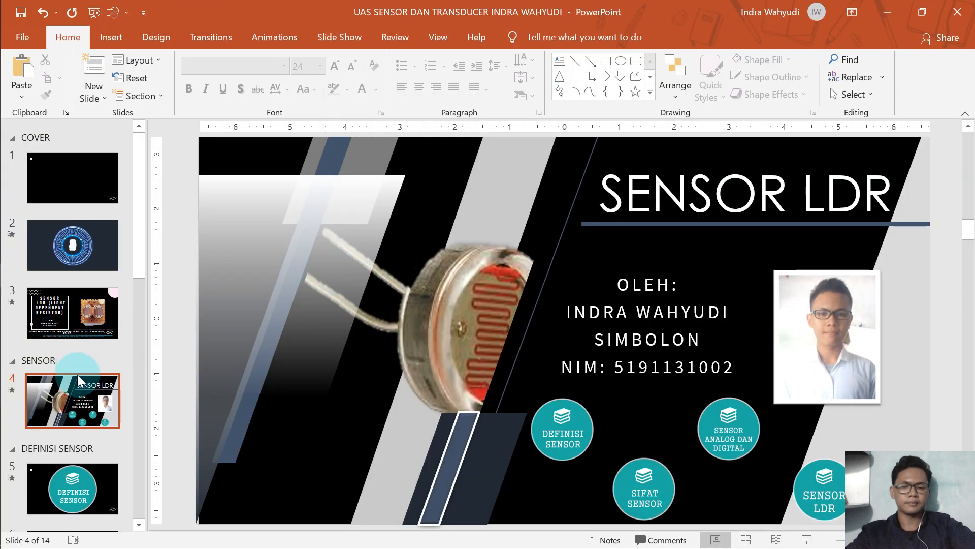
scroll(78, 373, "down", 5)
left_click(84, 325)
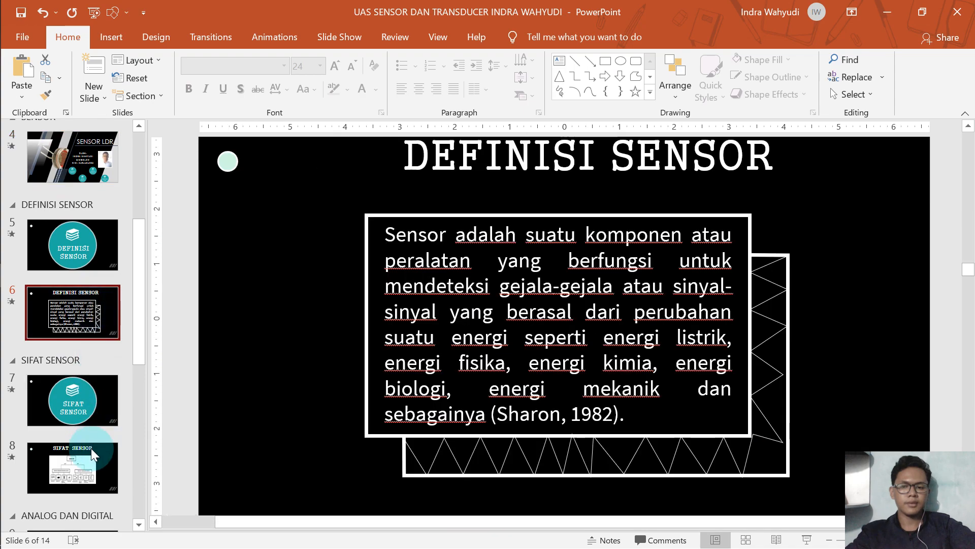
scroll(81, 442, "down", 4)
left_click(74, 407)
scroll(77, 434, "down", 1)
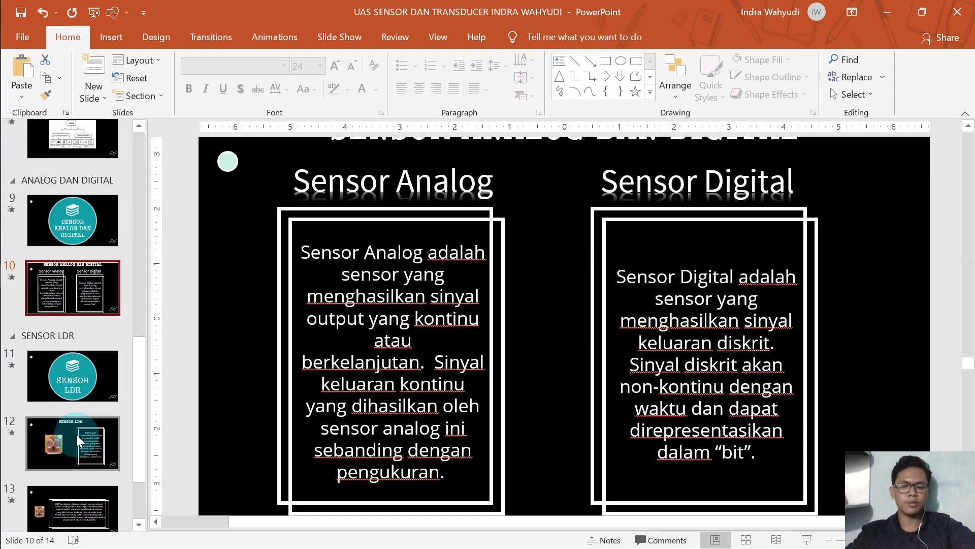
left_click(76, 435)
scroll(76, 439, "down", 1)
mouse_move(2, 268)
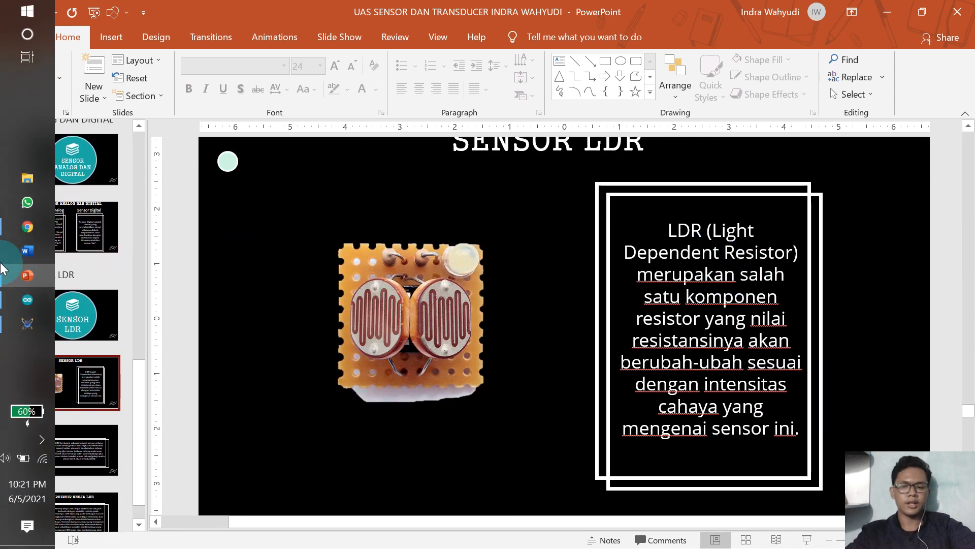
left_click(27, 323)
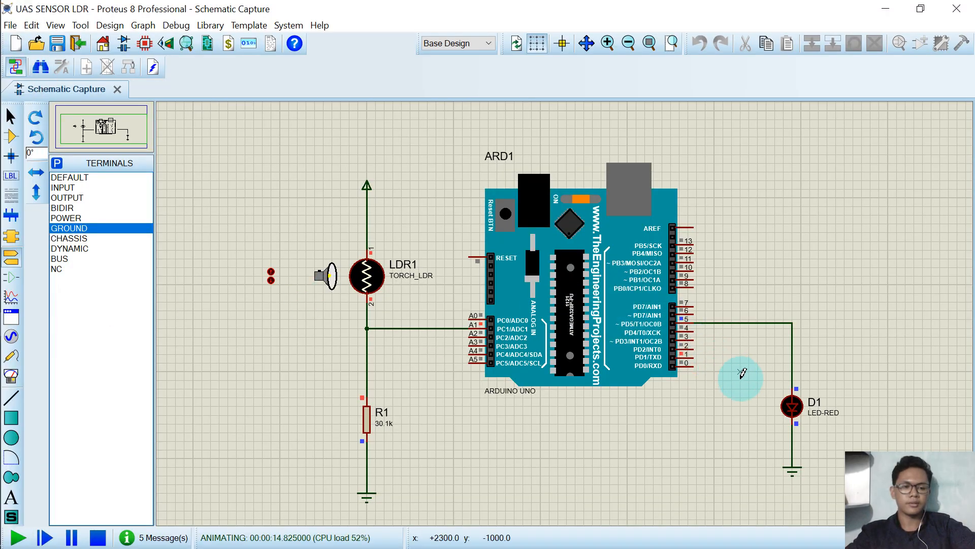